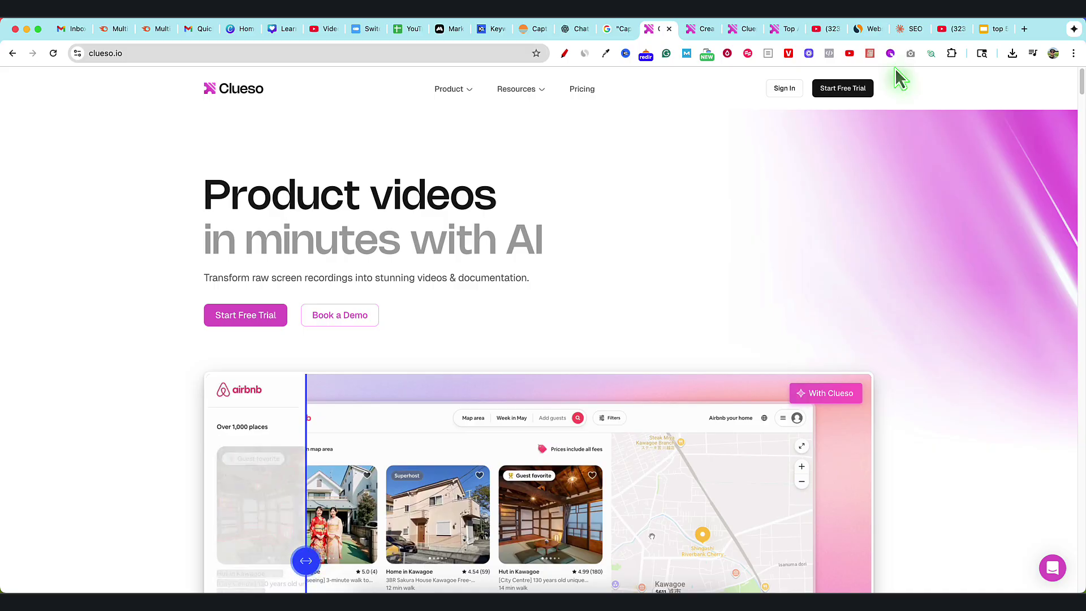
# Scroll through the current page, then switch tabs past the project editor to web.clueso.io/home.
pyautogui.scroll(-5, 613, 320)
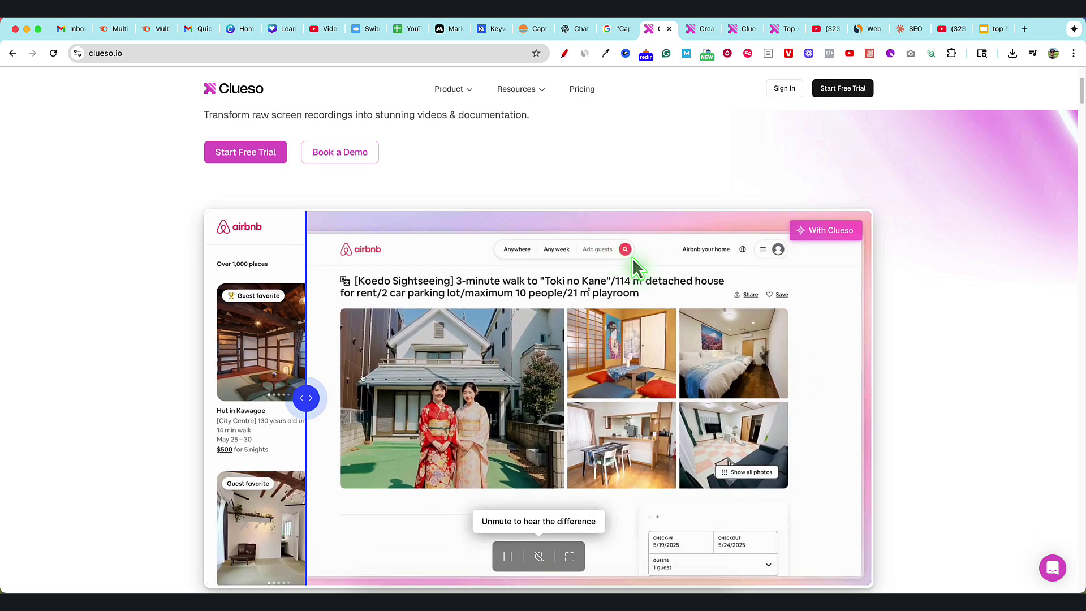
pyautogui.scroll(5, 638, 269)
pyautogui.scroll(-5, 634, 269)
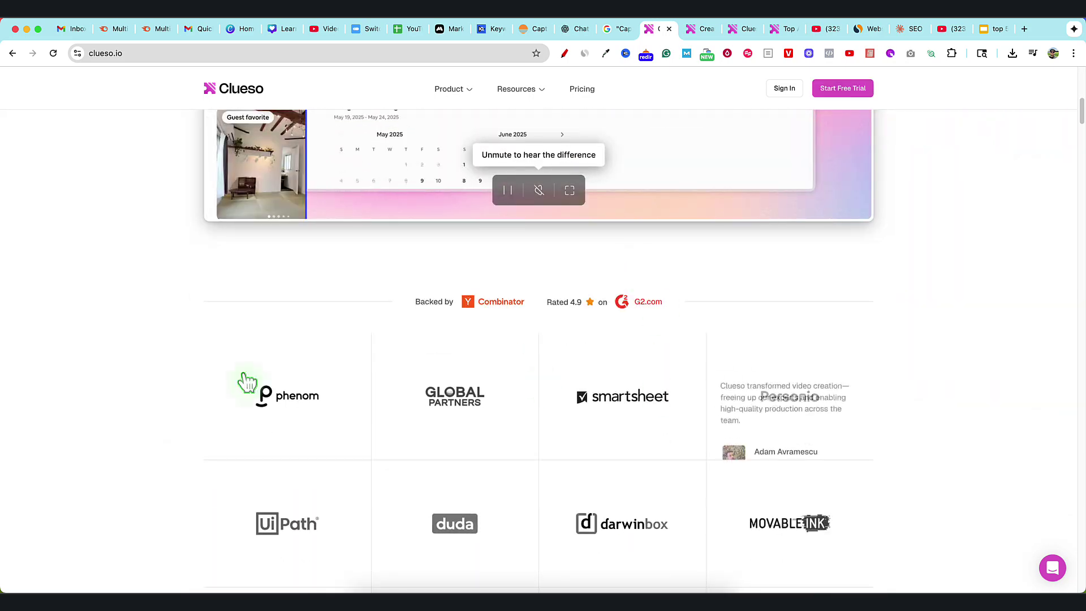
pyautogui.scroll(-2, 678, 328)
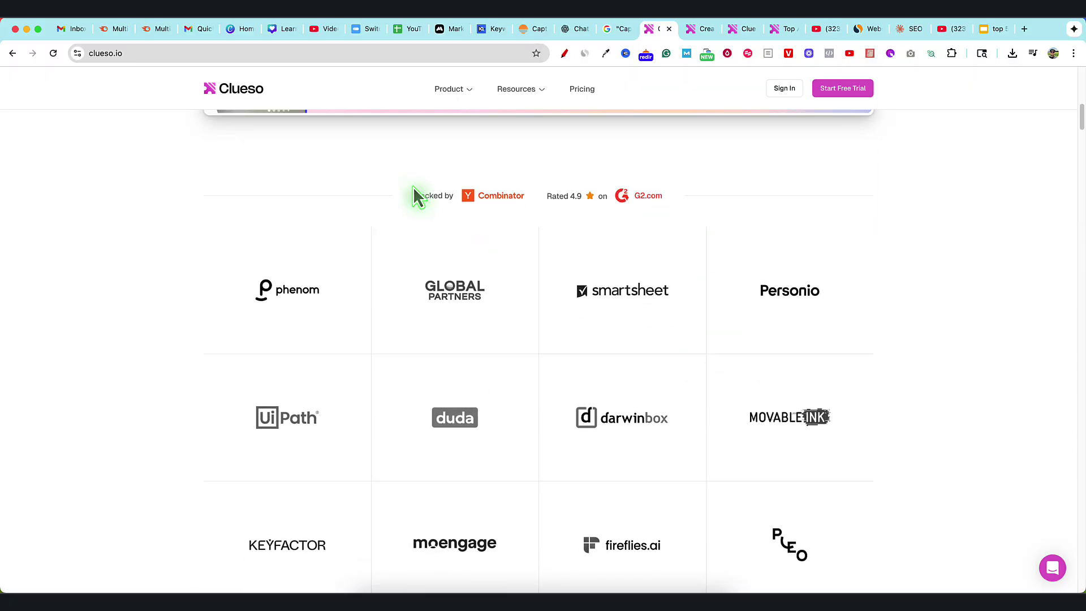
pyautogui.scroll(-3, 671, 291)
pyautogui.scroll(-10, 671, 297)
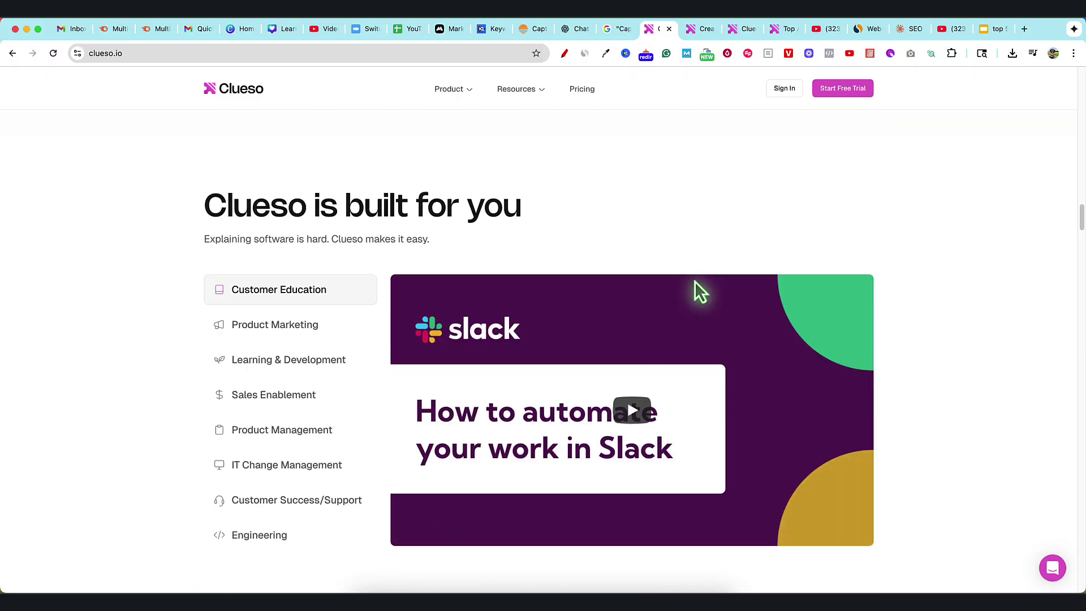
pyautogui.scroll(-3, 694, 281)
pyautogui.scroll(15, 694, 280)
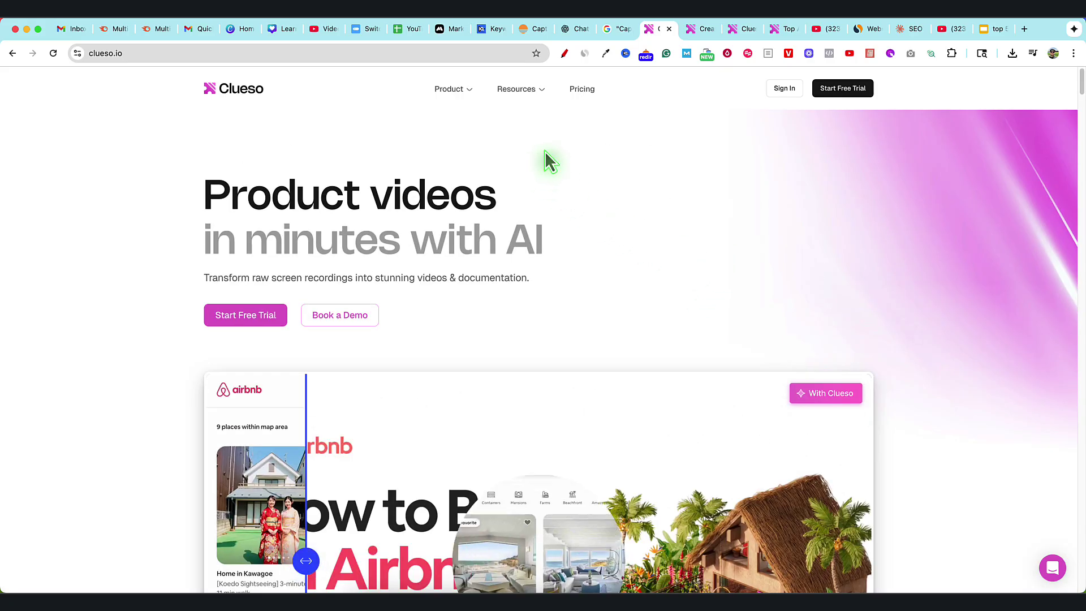
pyautogui.click(701, 29)
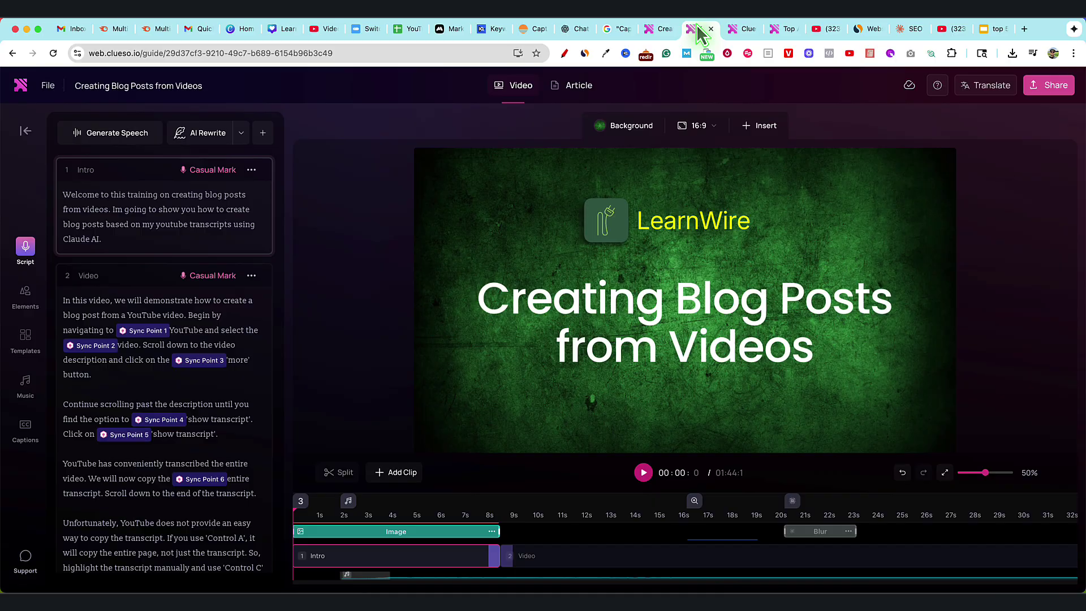
pyautogui.click(744, 33)
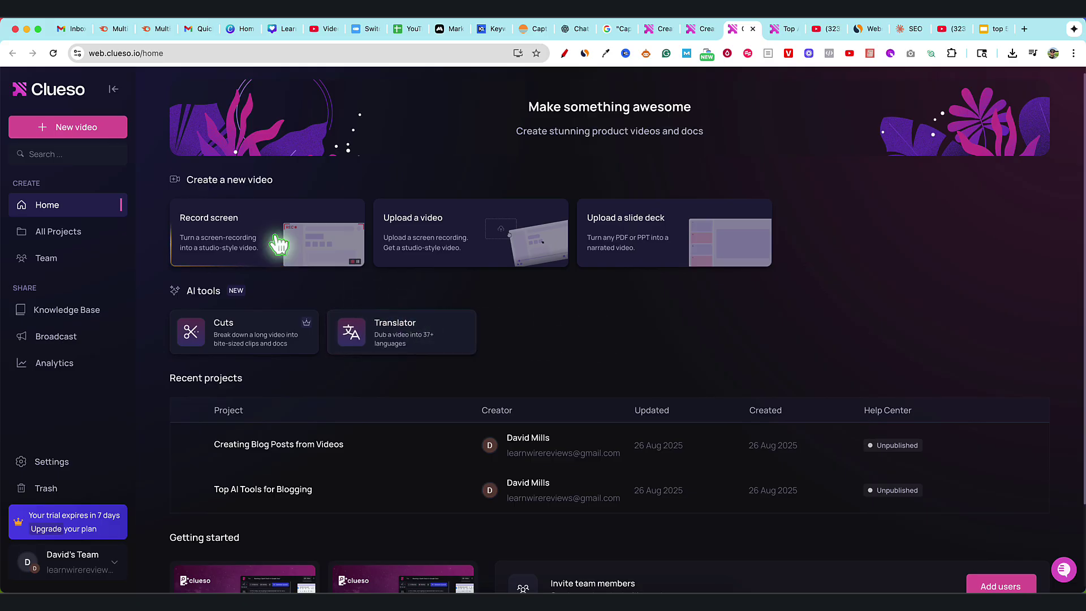
pyautogui.click(97, 133)
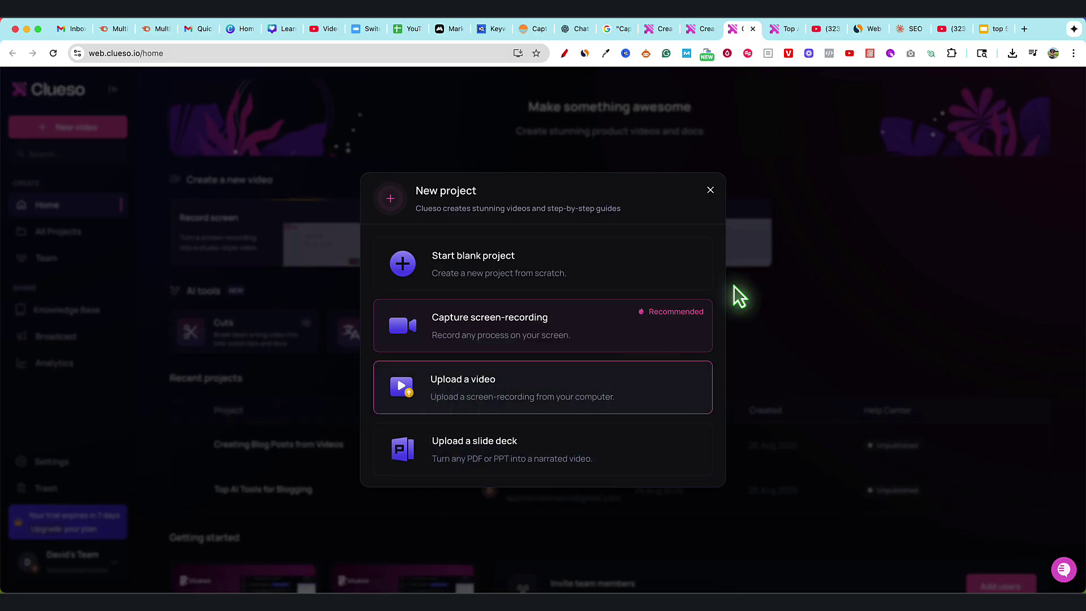
pyautogui.click(710, 190)
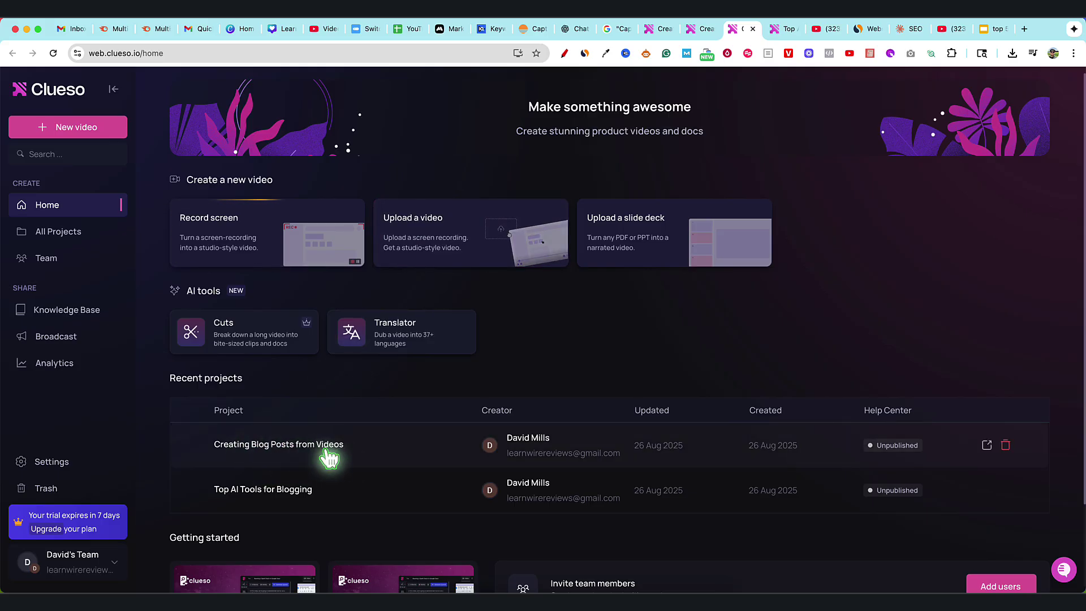
# Open Creating Blog Posts from Videos, check the clip and add-point menus, and view saved Templates.
pyautogui.click(383, 451)
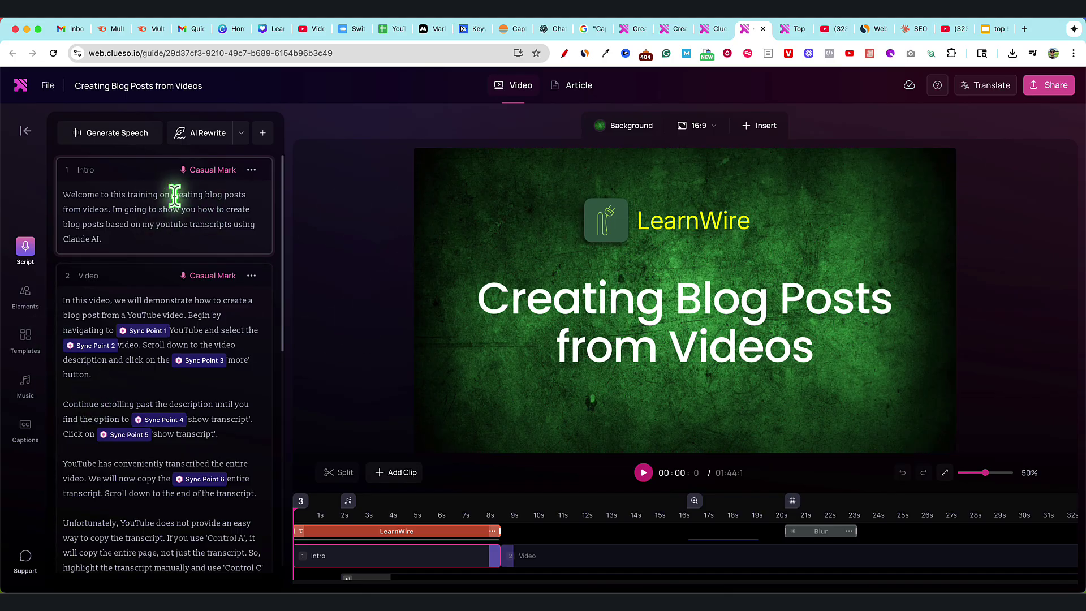
pyautogui.click(251, 170)
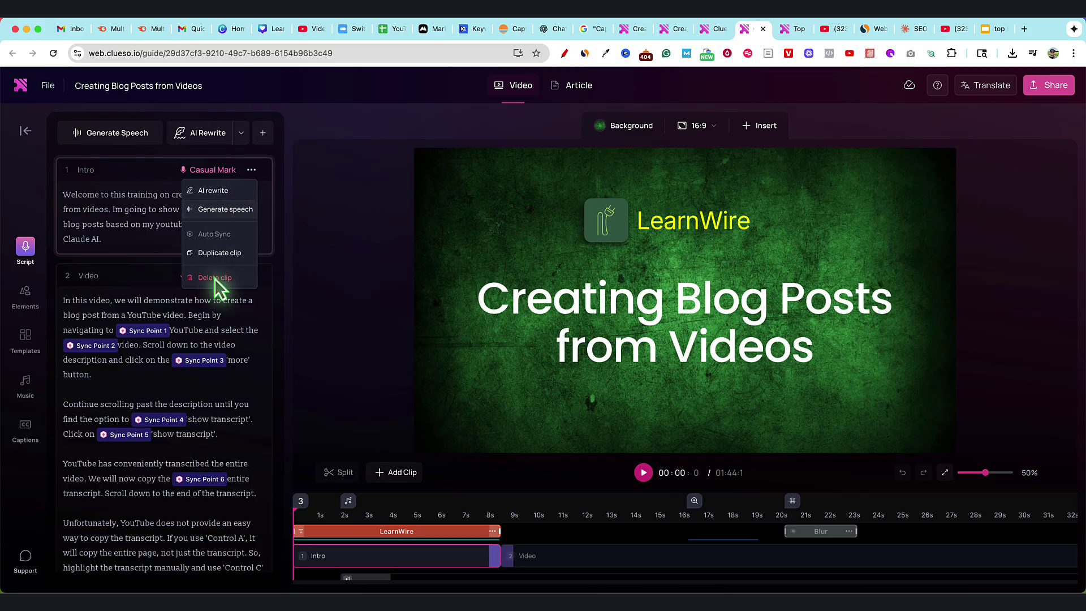
pyautogui.click(111, 239)
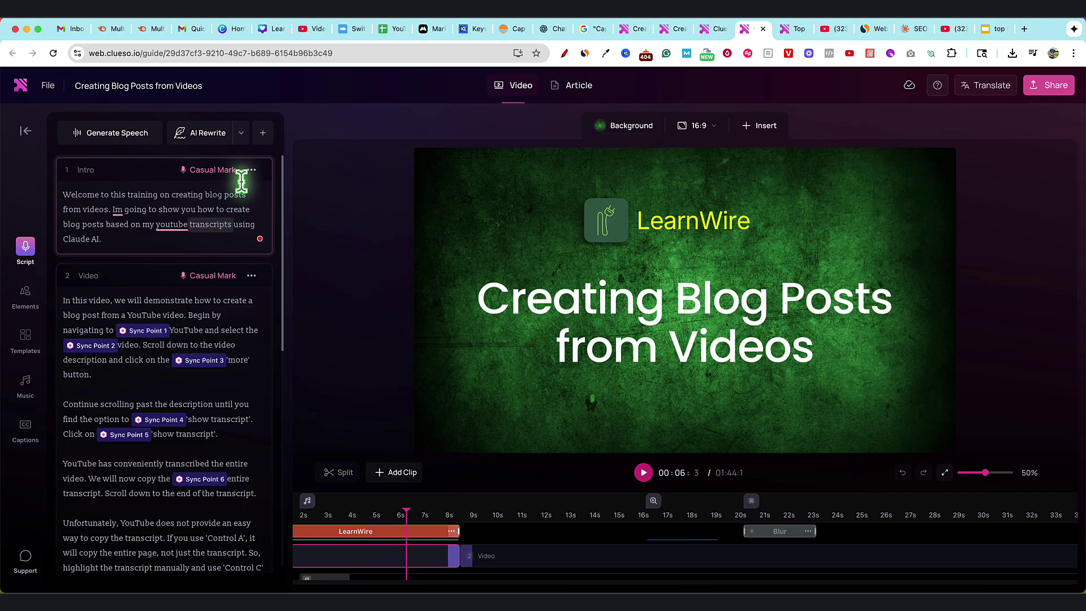
pyautogui.click(262, 134)
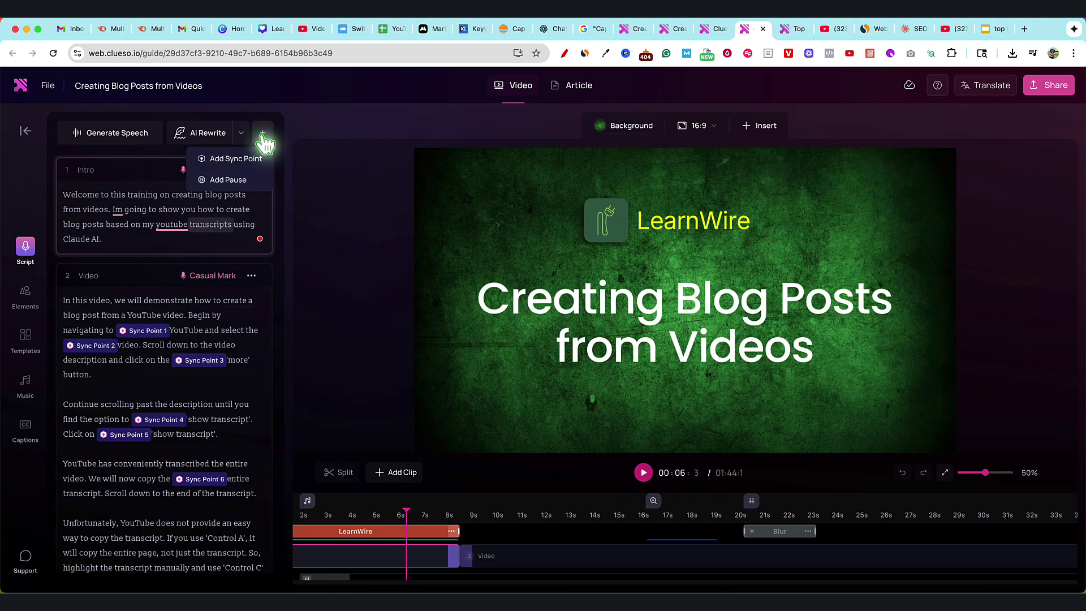
pyautogui.click(339, 214)
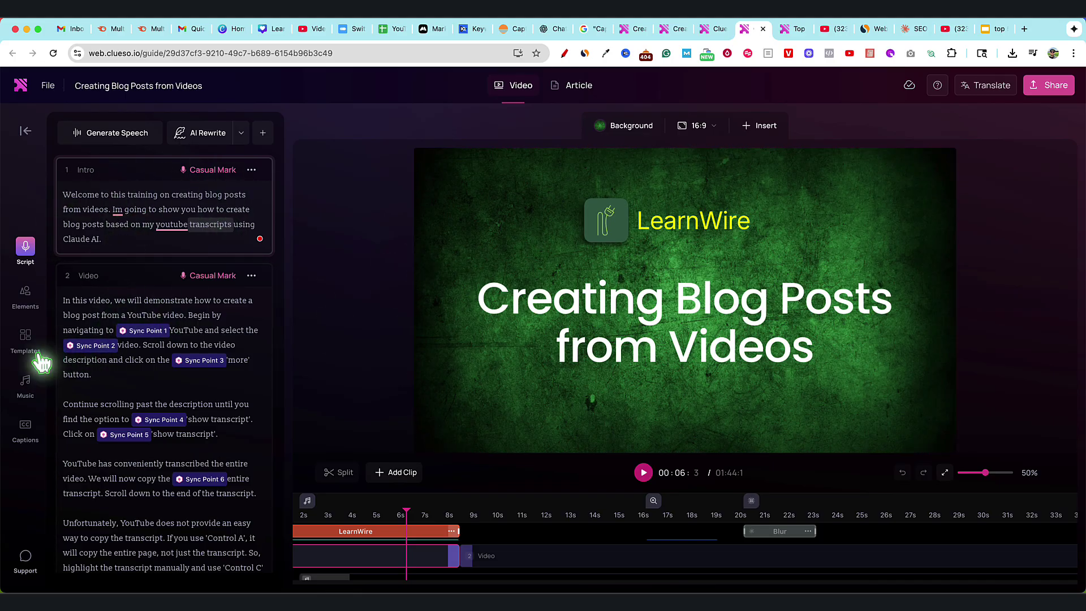
pyautogui.click(27, 338)
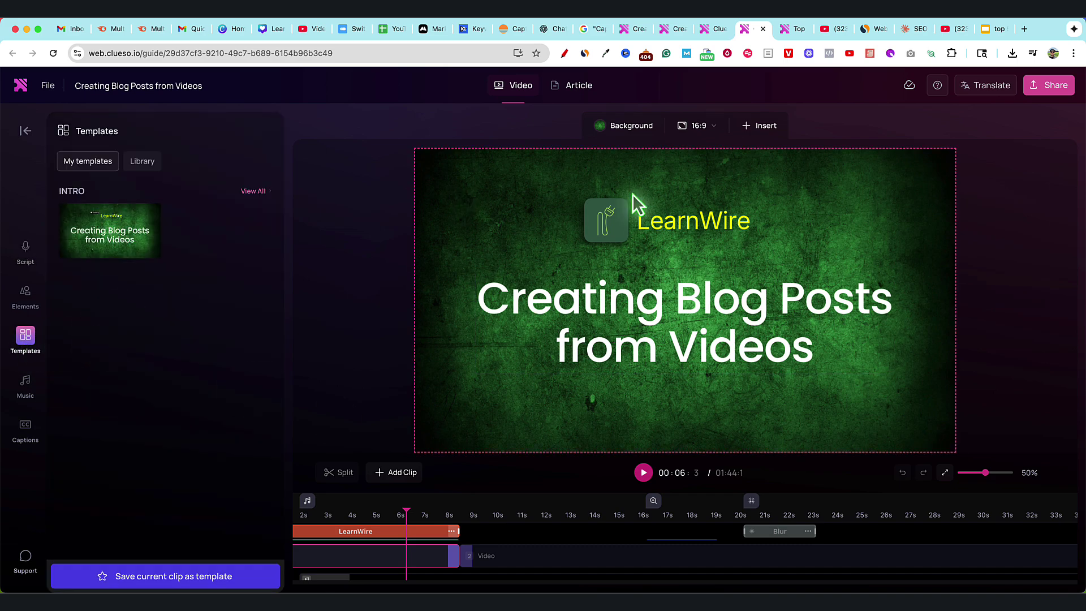
# Give the LearnWire logo on the intro title card a 22% shadow.
pyautogui.click(622, 230)
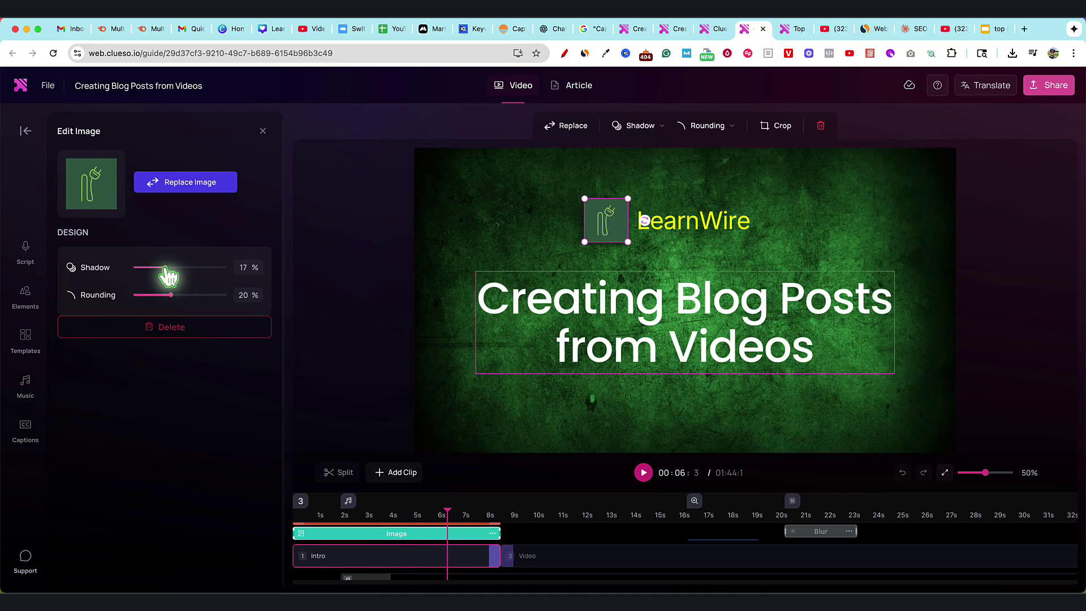
pyautogui.moveTo(167, 275); pyautogui.dragTo(177, 273)
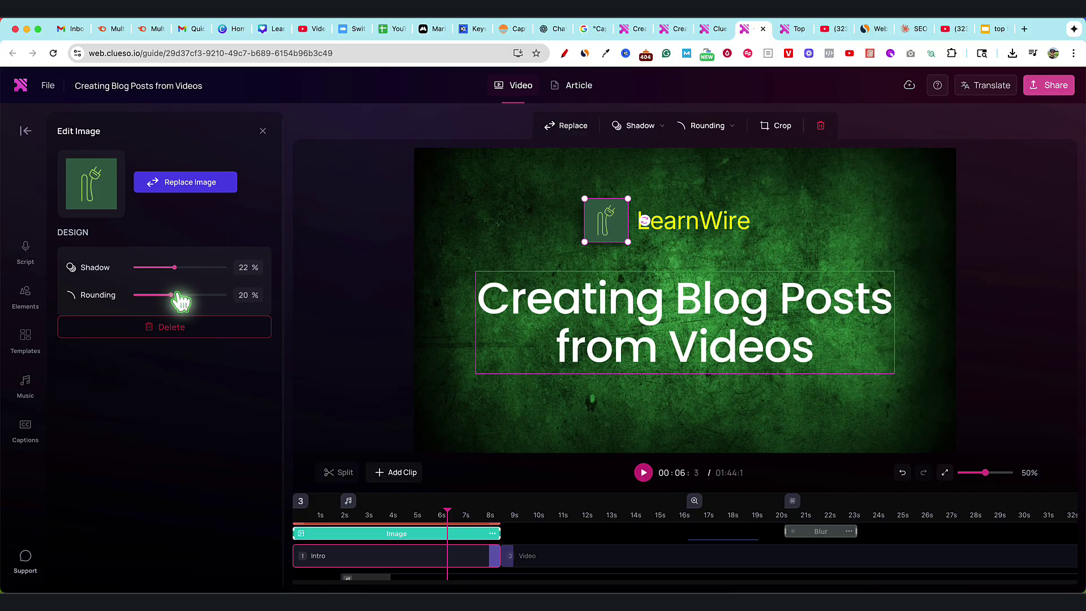
pyautogui.click(359, 230)
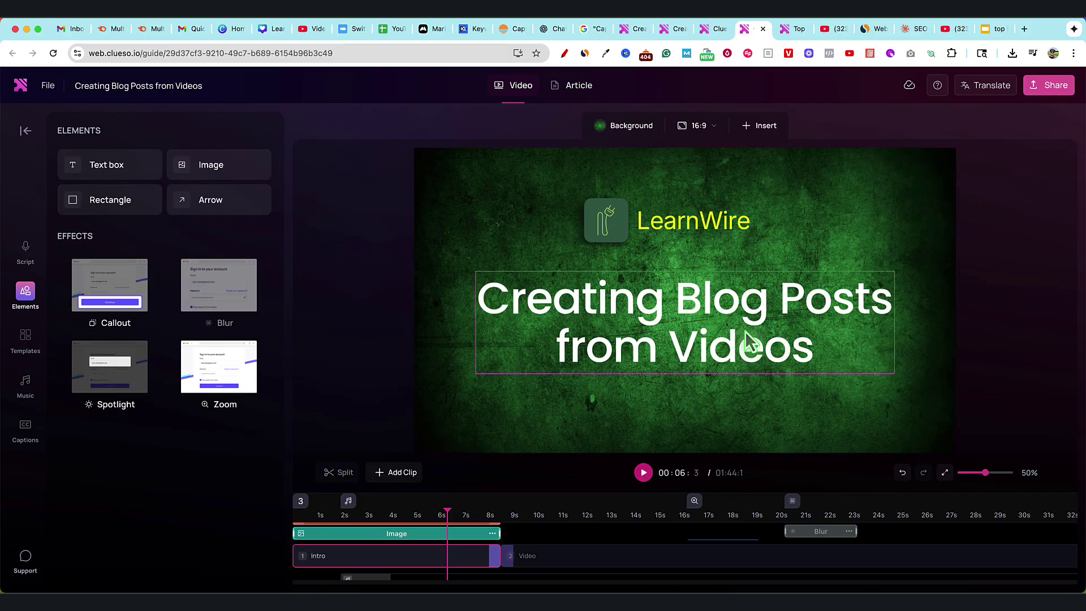
# Inspect the title text settings, browse Templates and Elements, and return to the Script.
pyautogui.click(705, 325)
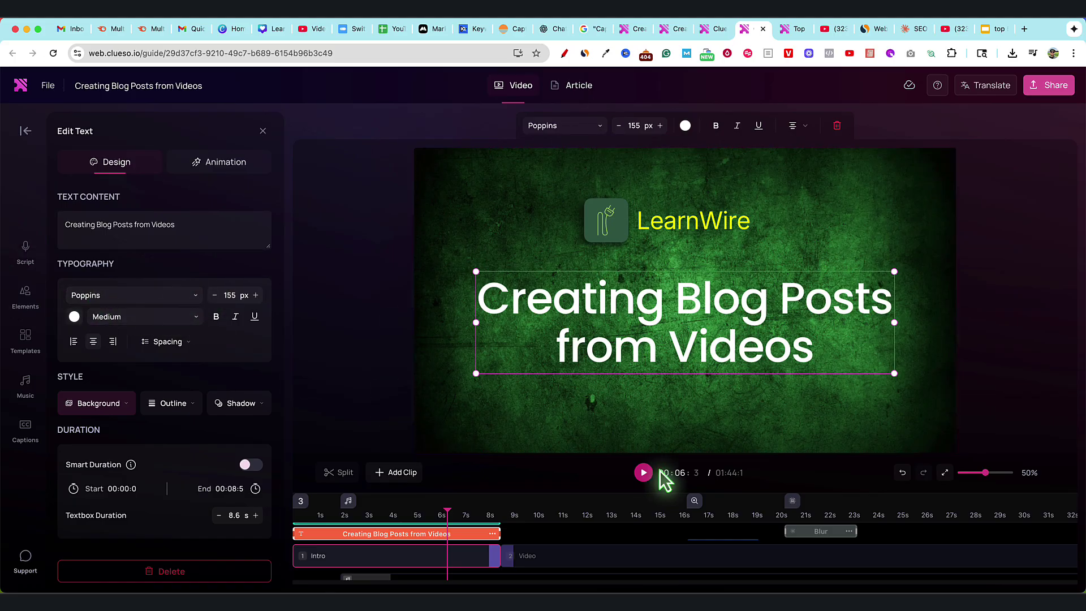
pyautogui.click(843, 225)
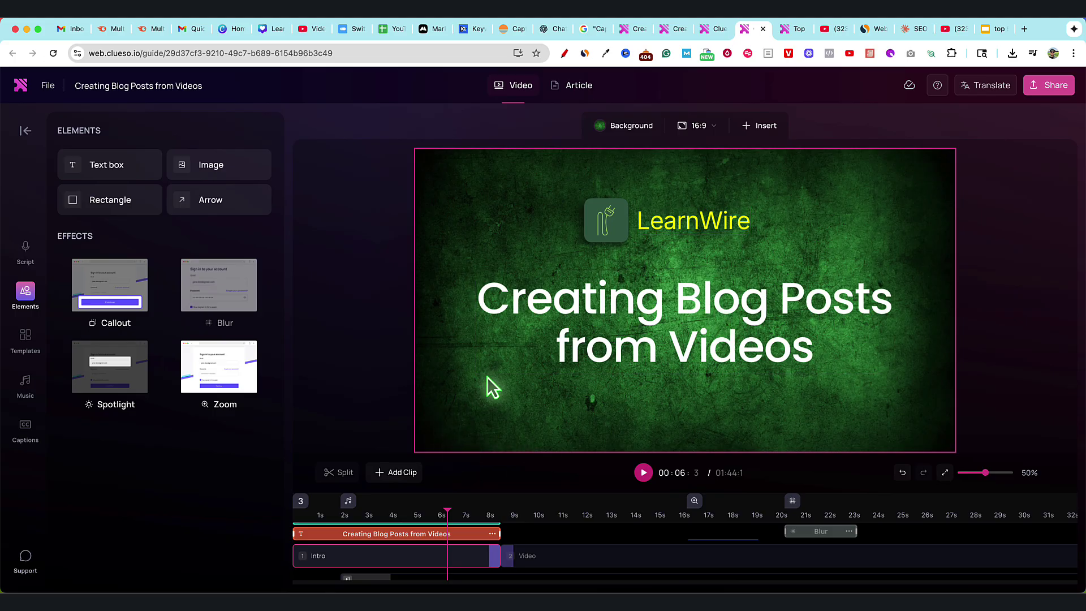
pyautogui.click(25, 336)
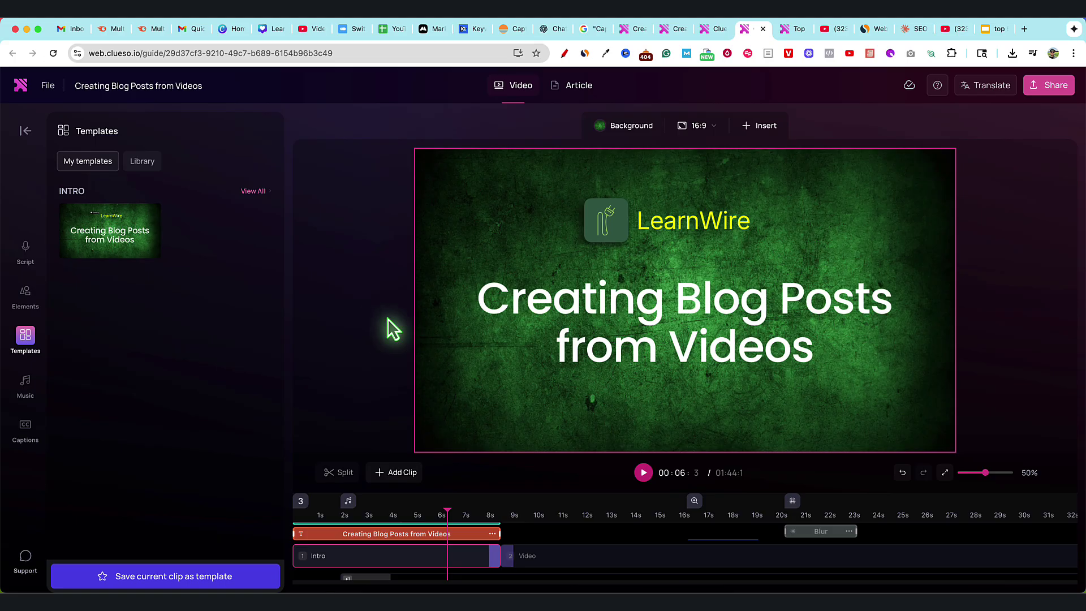
pyautogui.click(770, 353)
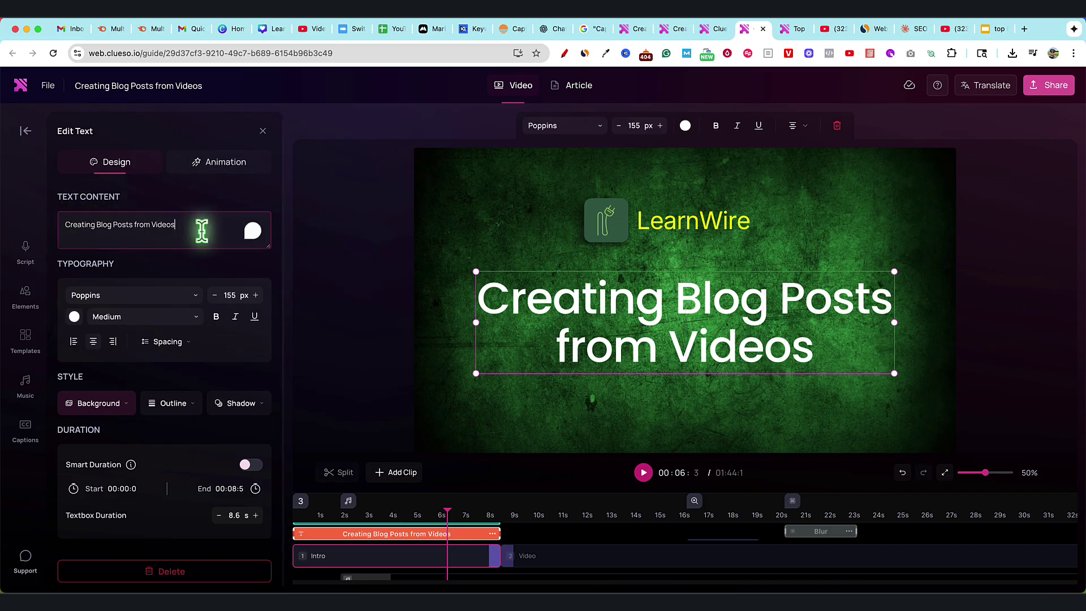
pyautogui.click(25, 291)
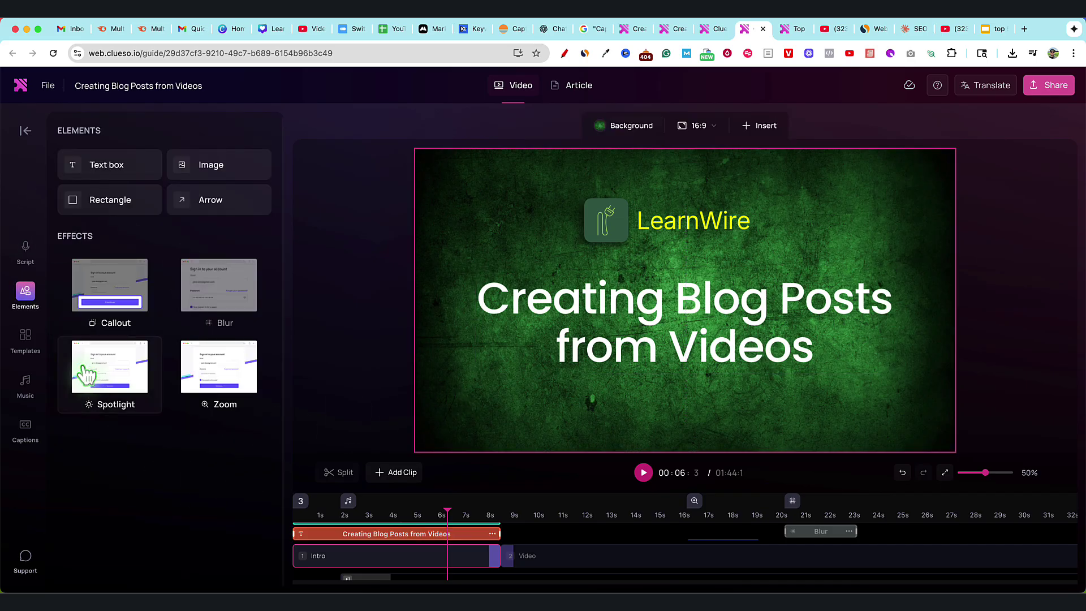
pyautogui.click(28, 336)
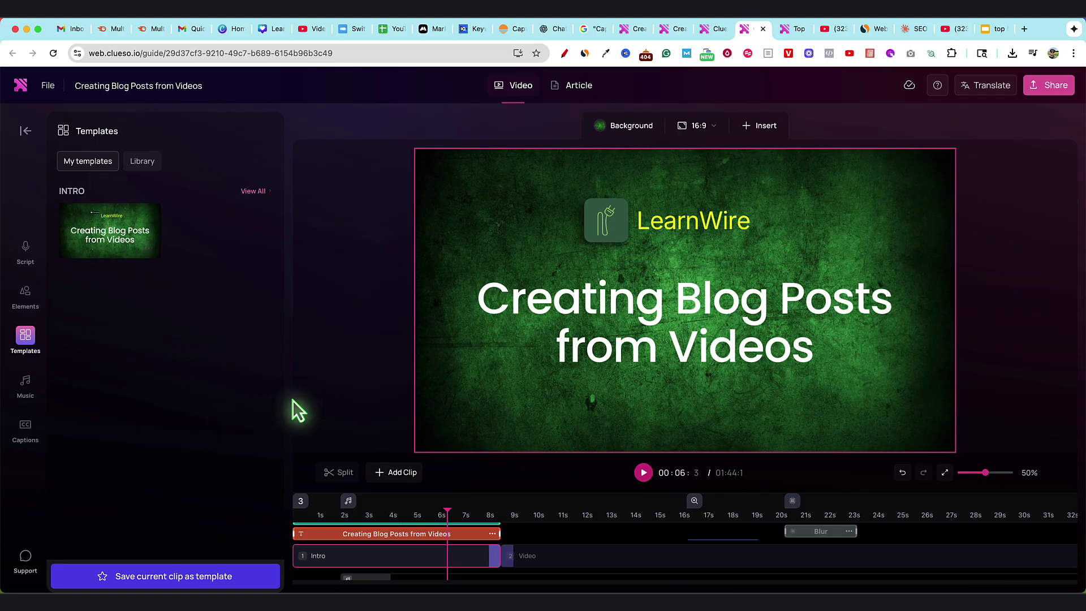
pyautogui.click(25, 251)
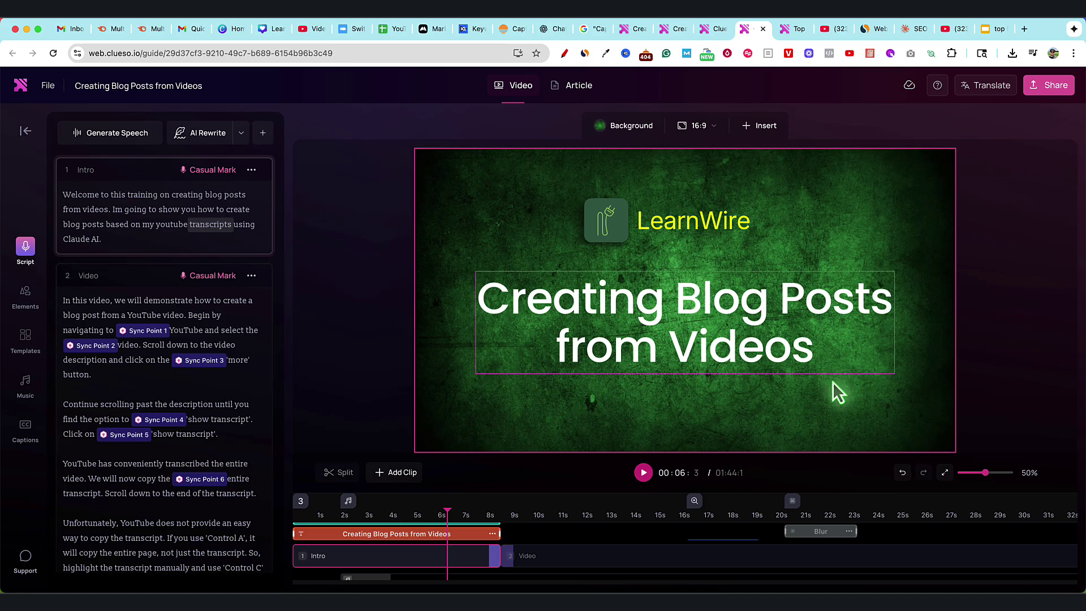
# Add an arrow element to the title card and move it up and left toward the logo.
pyautogui.click(31, 299)
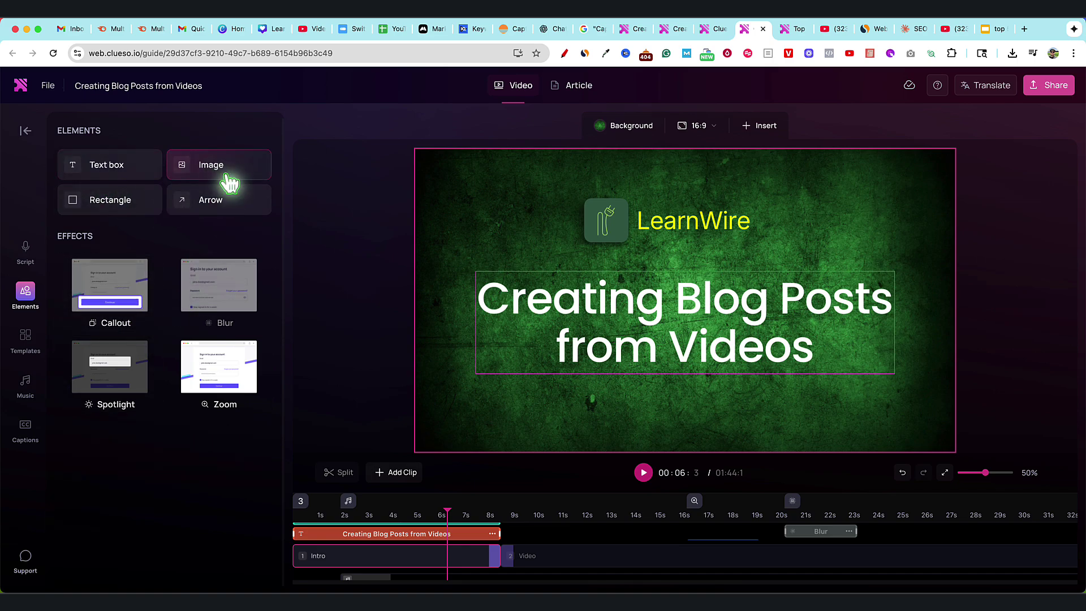
pyautogui.click(222, 206)
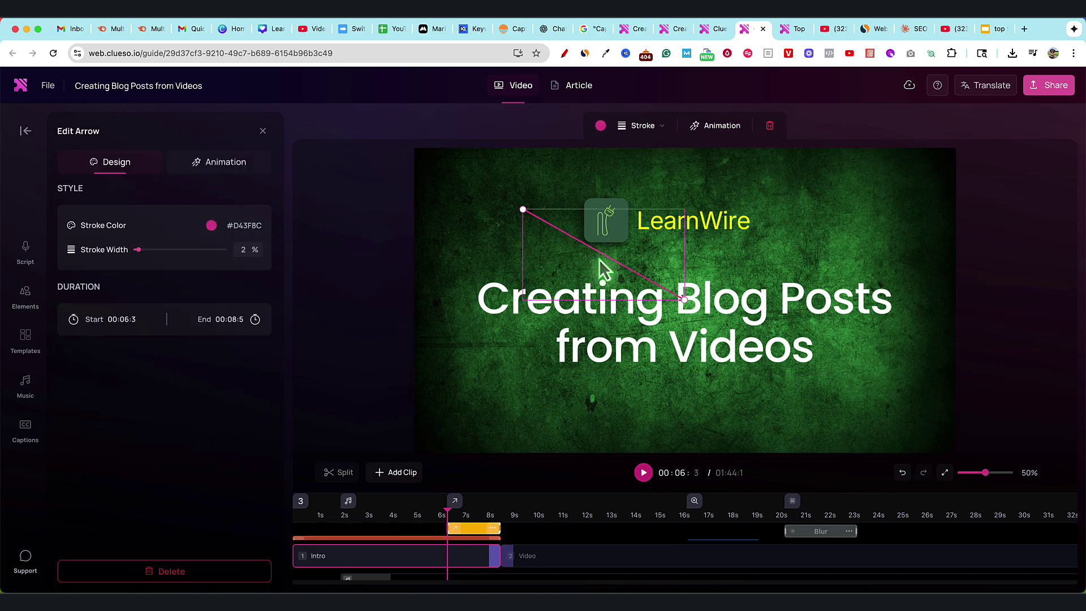
pyautogui.moveTo(576, 243); pyautogui.dragTo(501, 212)
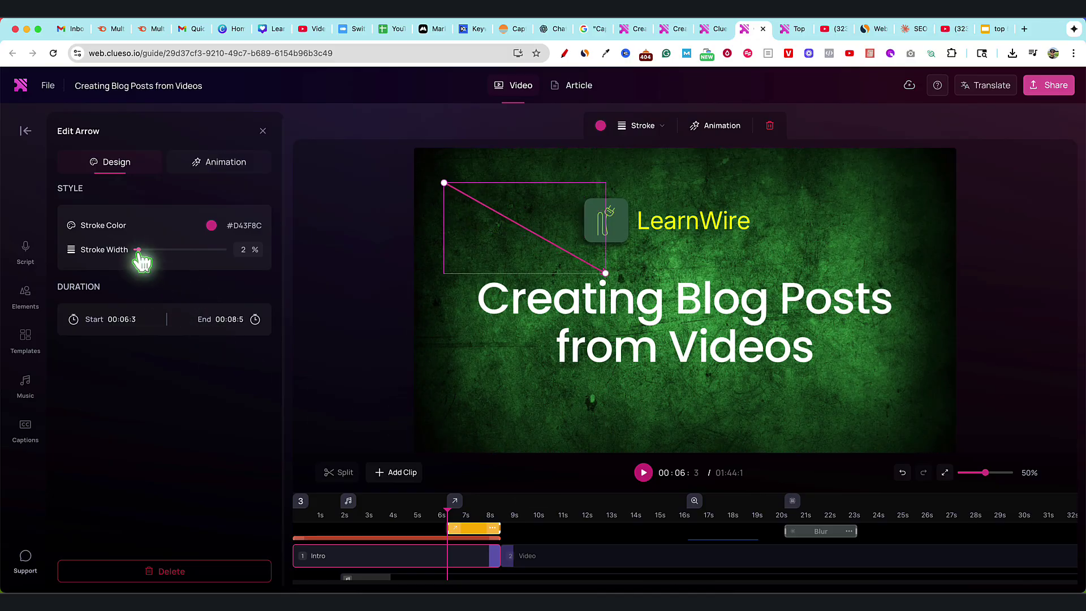
# Set the arrow's stroke width to 16% and its colour to bright red #D43F41.
pyautogui.moveTo(139, 252); pyautogui.dragTo(207, 249)
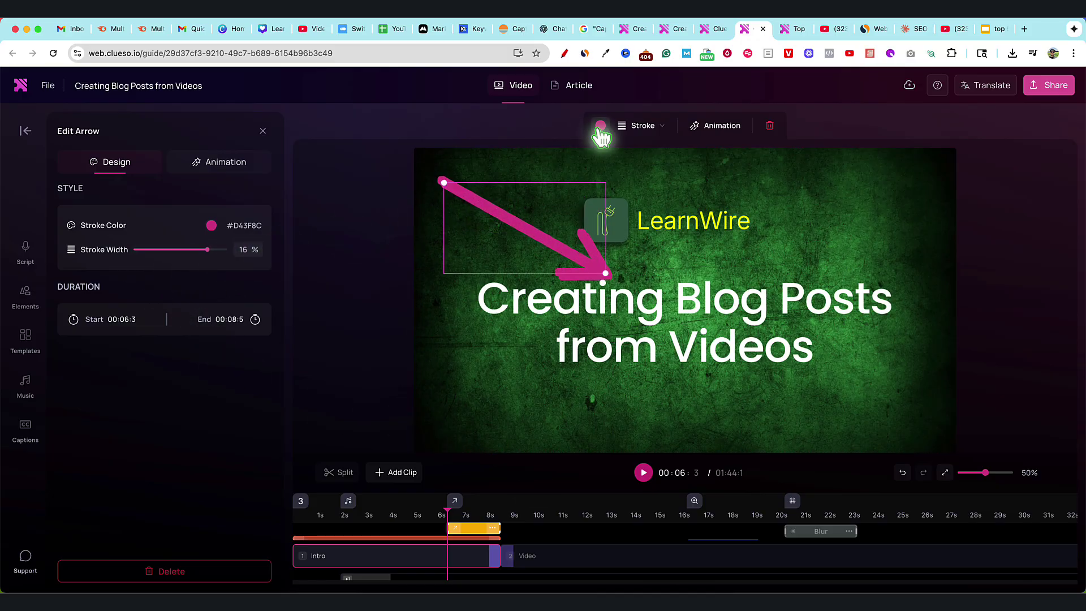
pyautogui.click(601, 126)
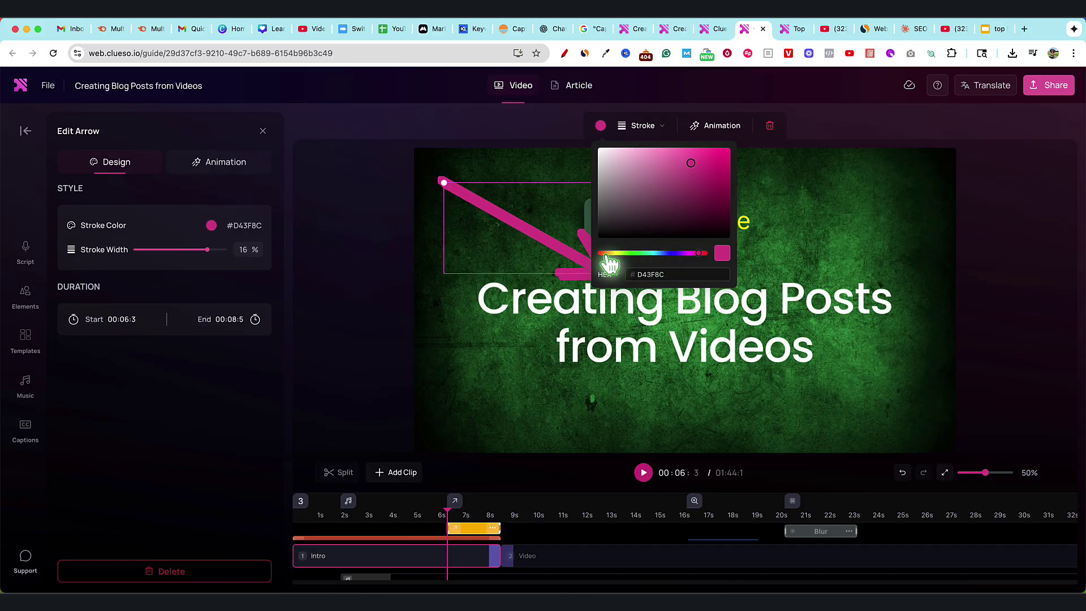
pyautogui.moveTo(605, 266); pyautogui.dragTo(717, 263)
pyautogui.moveTo(710, 170); pyautogui.dragTo(733, 162)
pyautogui.click(492, 371)
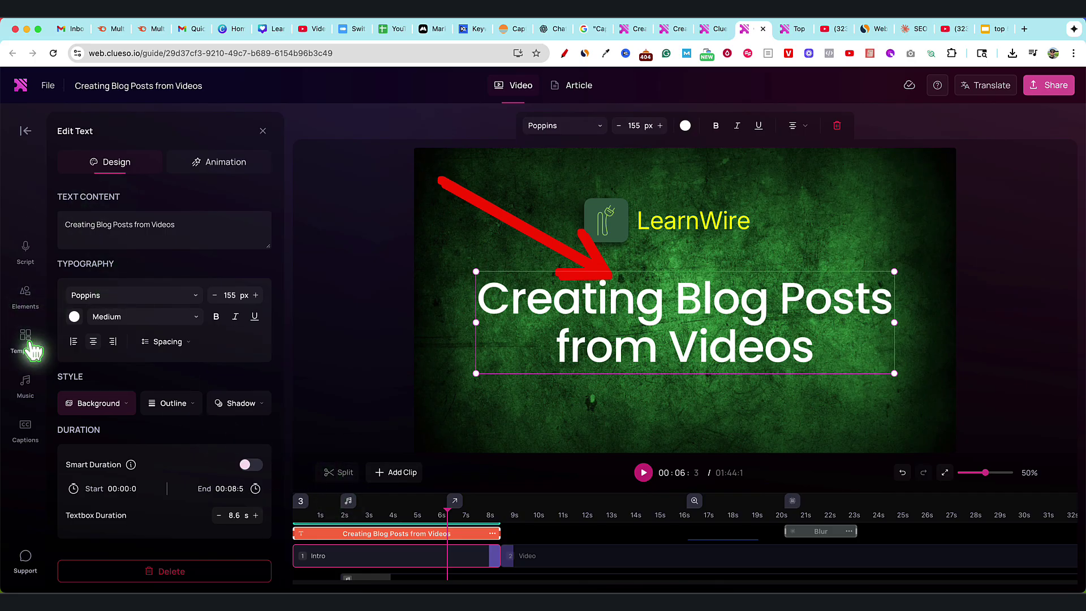
# Preview California, Crosstown Traffic and Corporate's Whispers of Joy tracks without adding any, then show Captions.
pyautogui.click(27, 381)
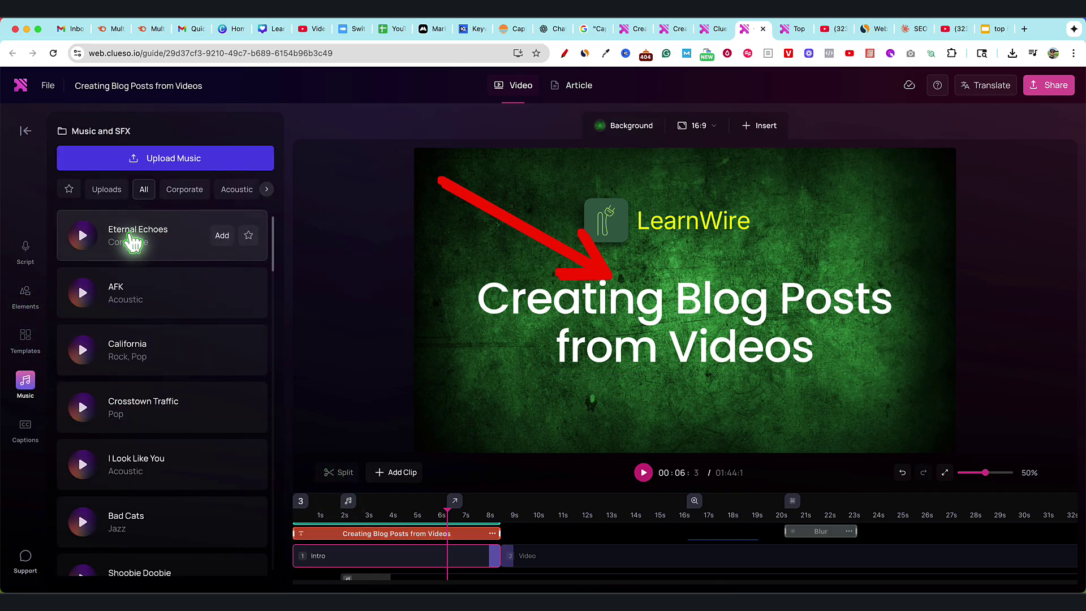
pyautogui.click(82, 351)
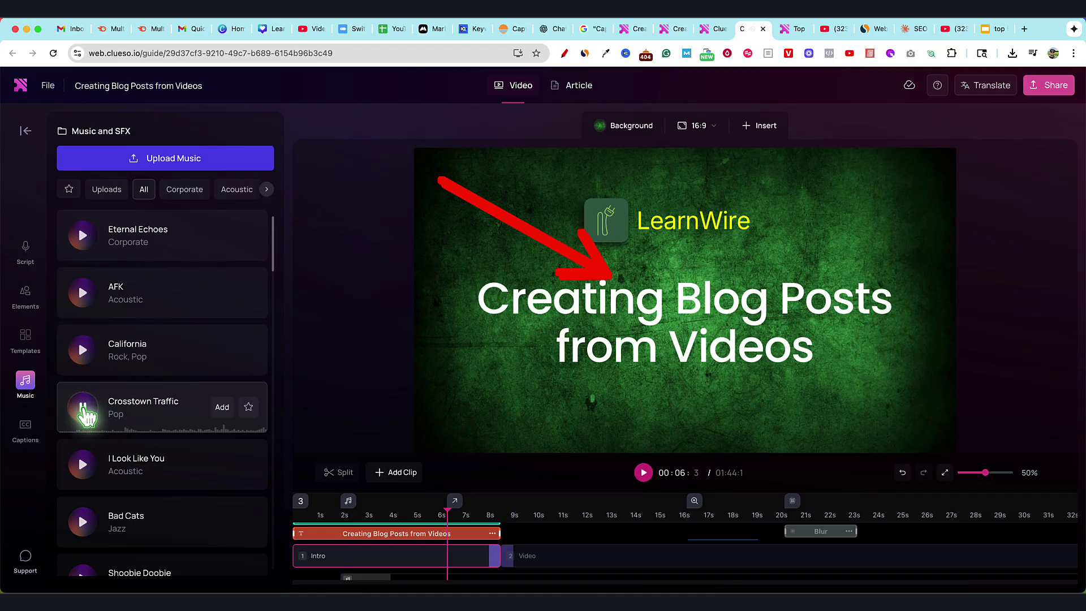
pyautogui.click(83, 407)
pyautogui.click(185, 190)
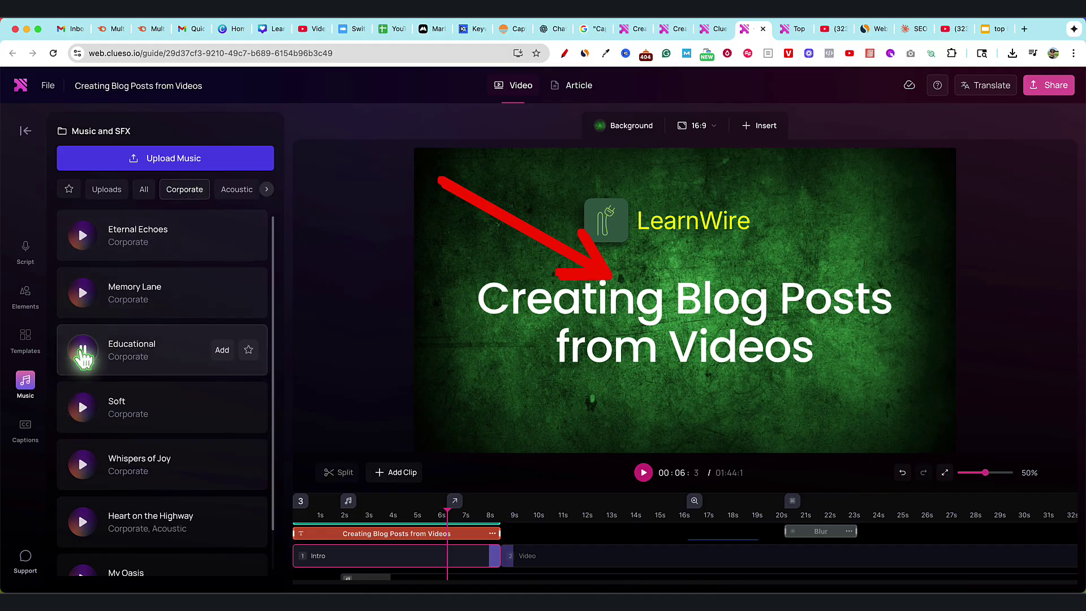
pyautogui.click(84, 465)
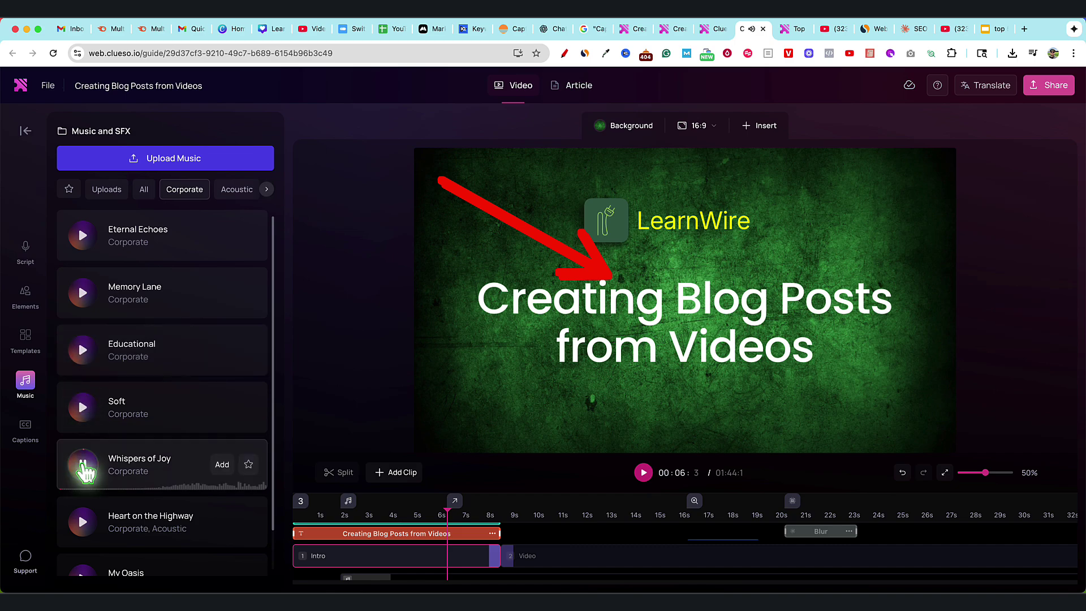
pyautogui.click(83, 465)
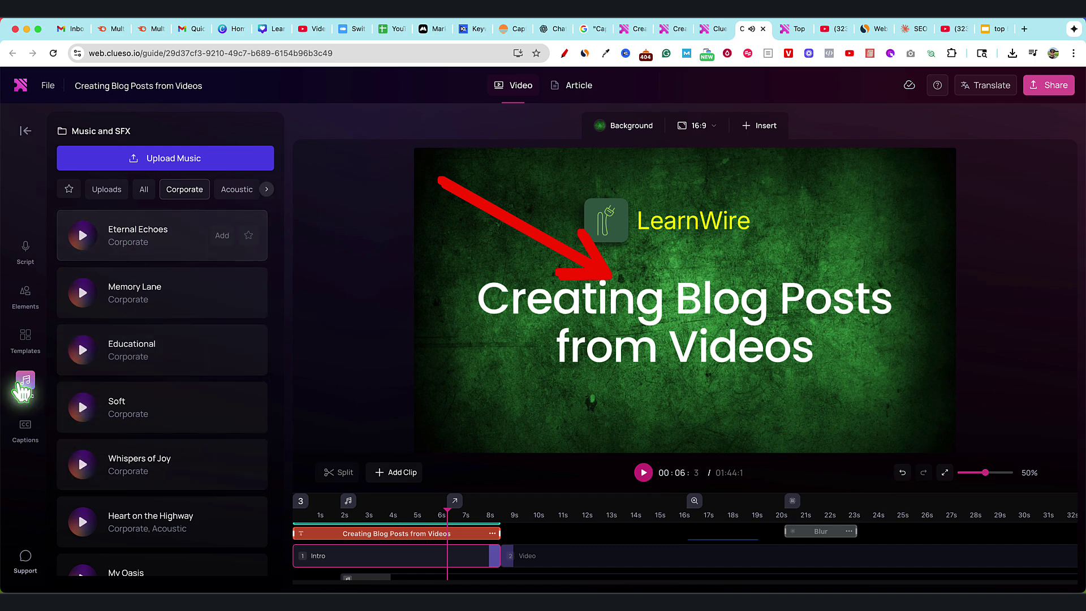
pyautogui.click(26, 432)
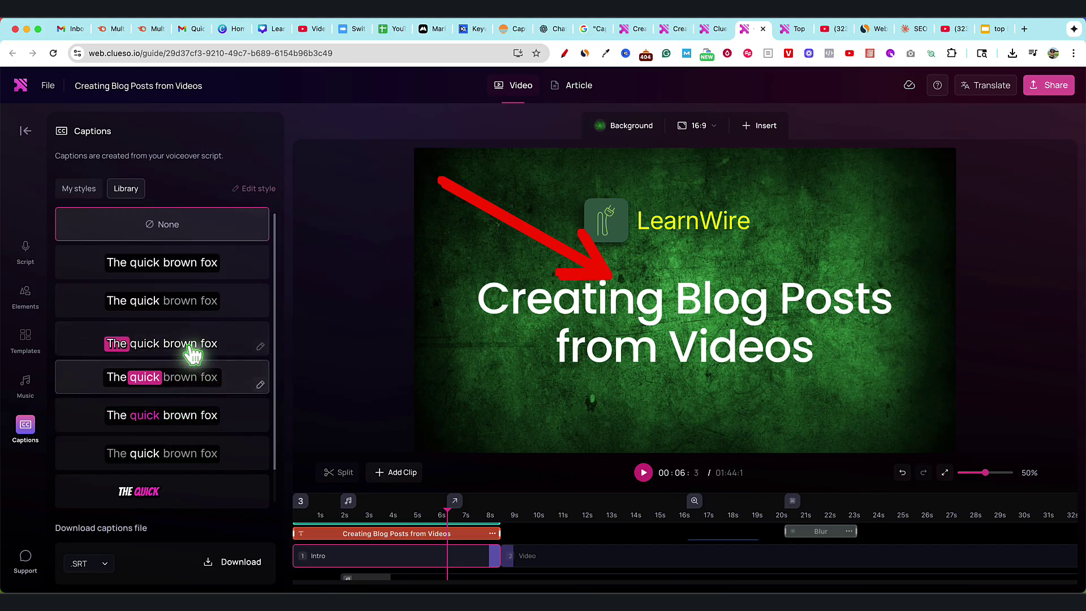
# Apply the second Library caption style, white-on-dark, to the video's voiceover captions.
pyautogui.click(186, 308)
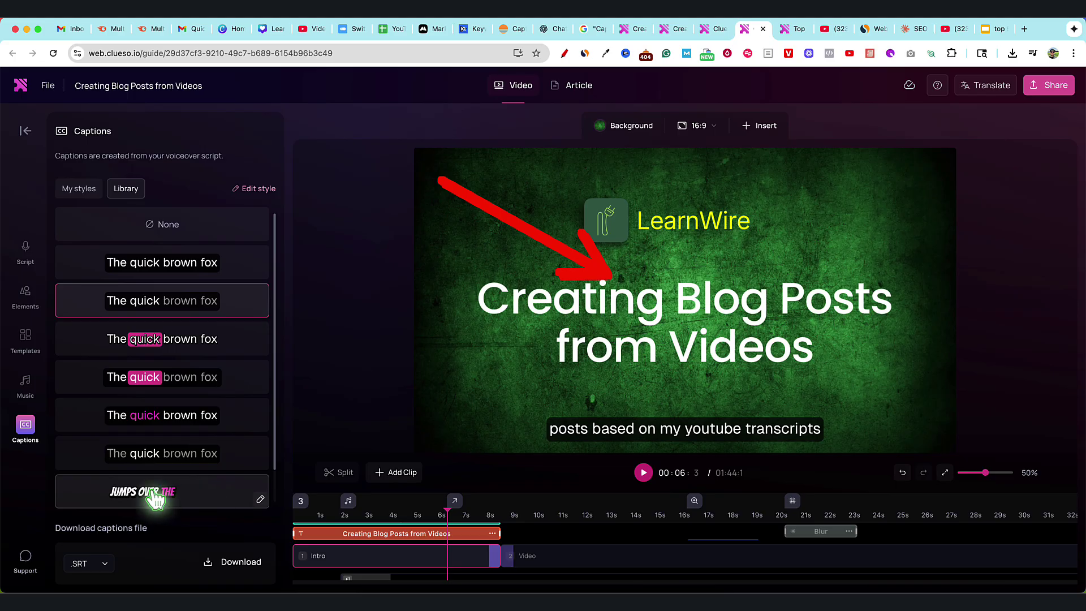
# Show the voiceover script, select the Video section's text, and jump back to the Intro section.
pyautogui.click(26, 251)
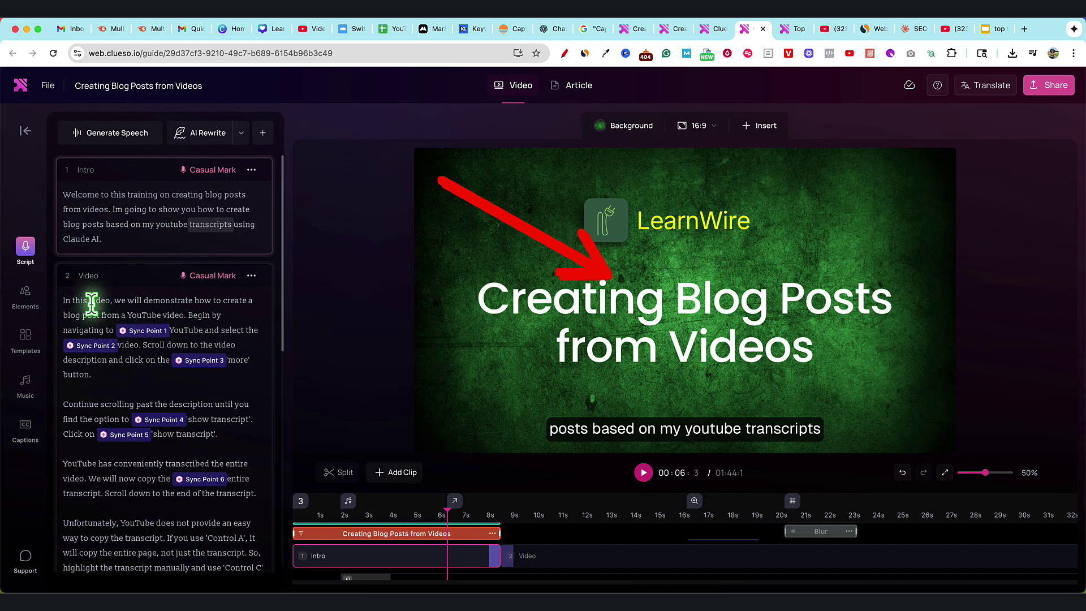
pyautogui.moveTo(73, 304); pyautogui.dragTo(235, 570)
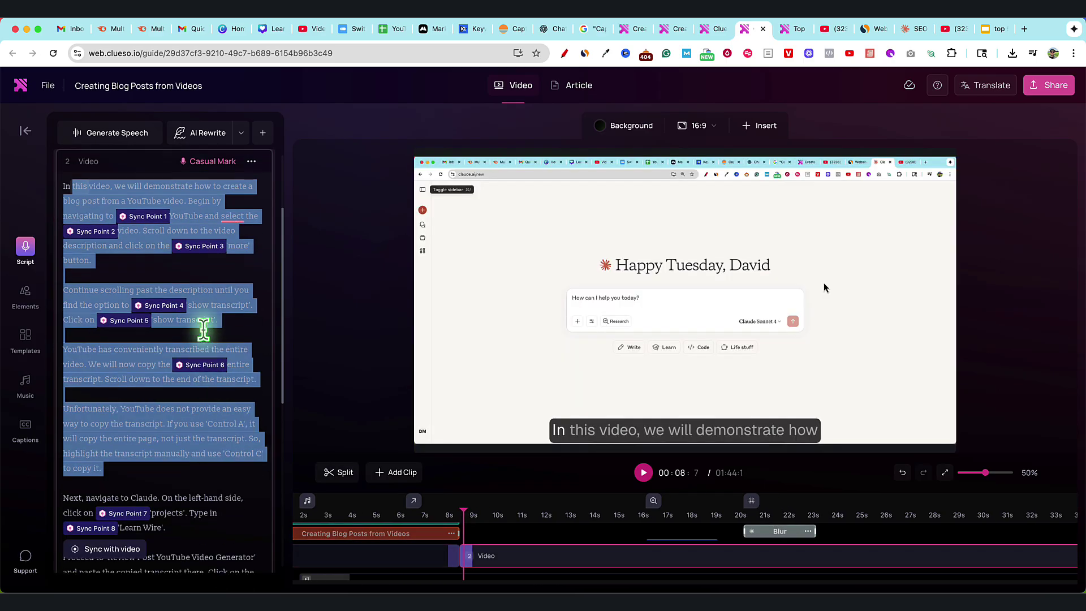
pyautogui.scroll(2, 182, 443)
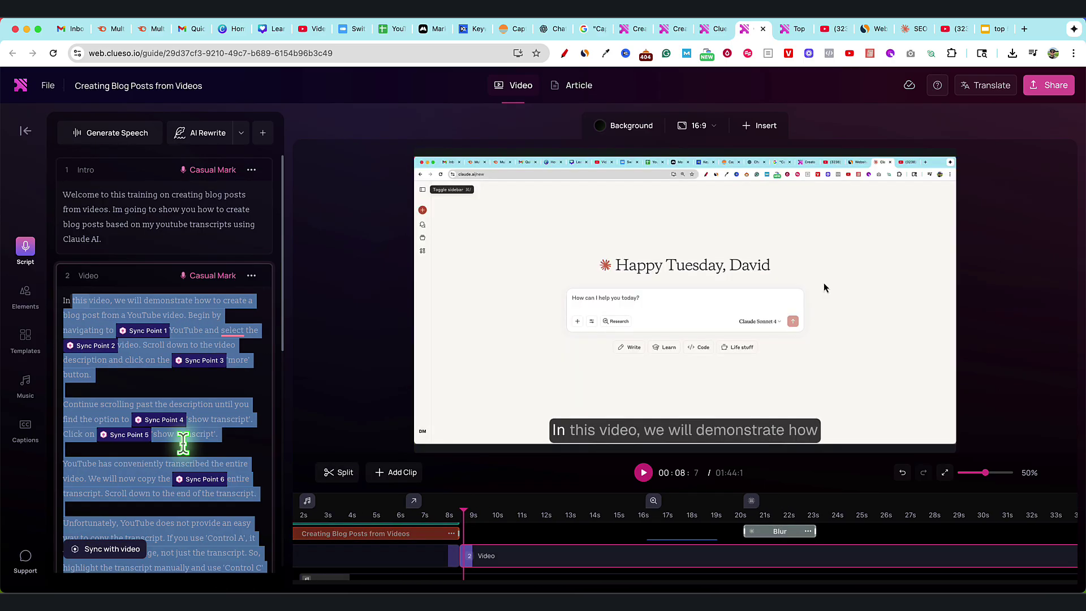
pyautogui.click(67, 193)
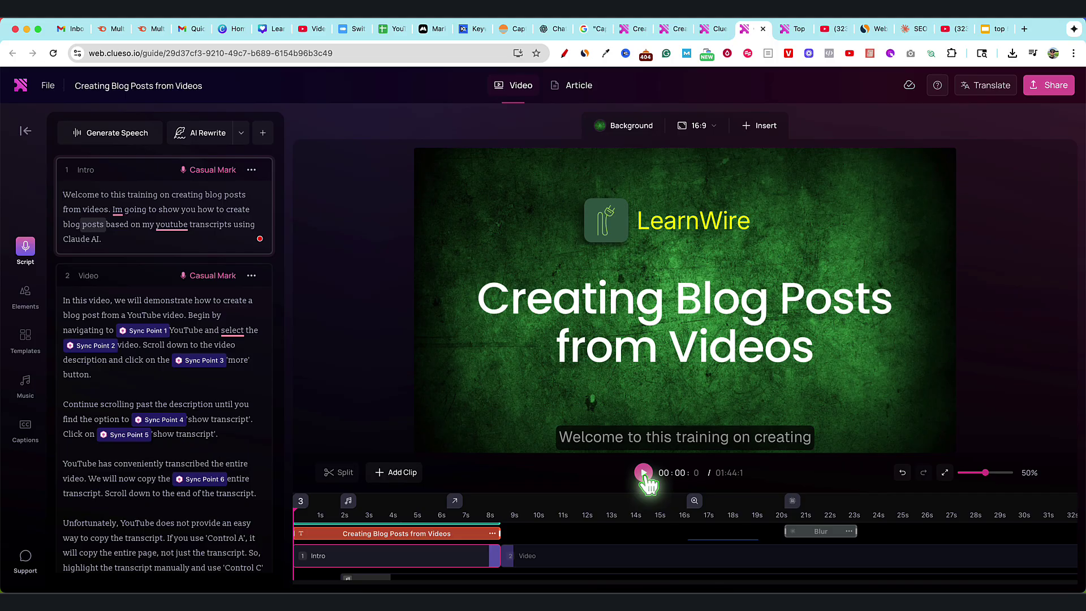
# Play the intro with captions and pause once the YouTube screen recording appears.
pyautogui.click(645, 474)
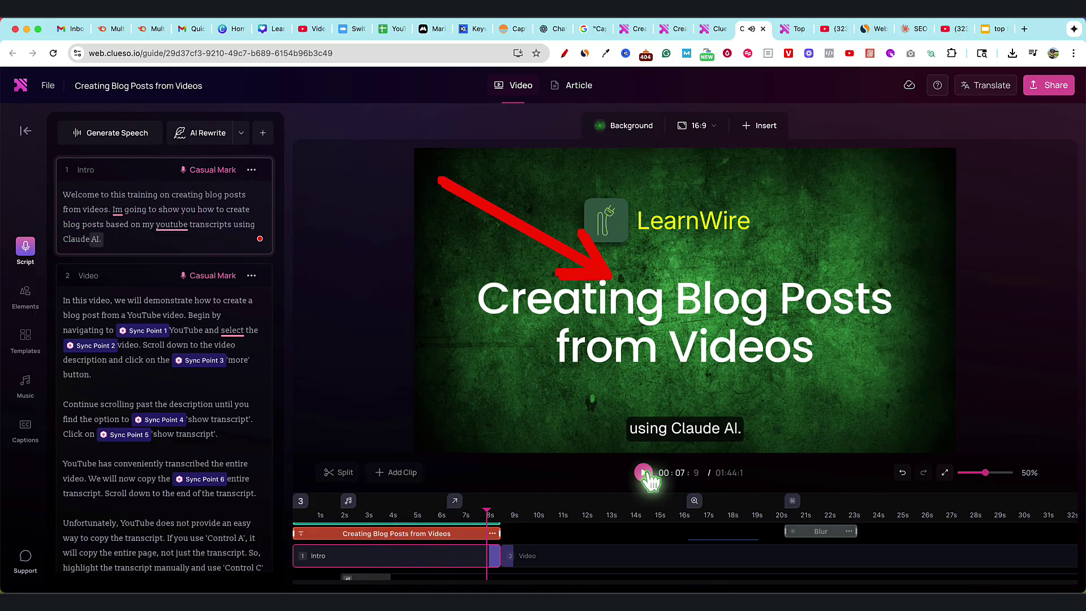
pyautogui.click(645, 472)
pyautogui.click(419, 516)
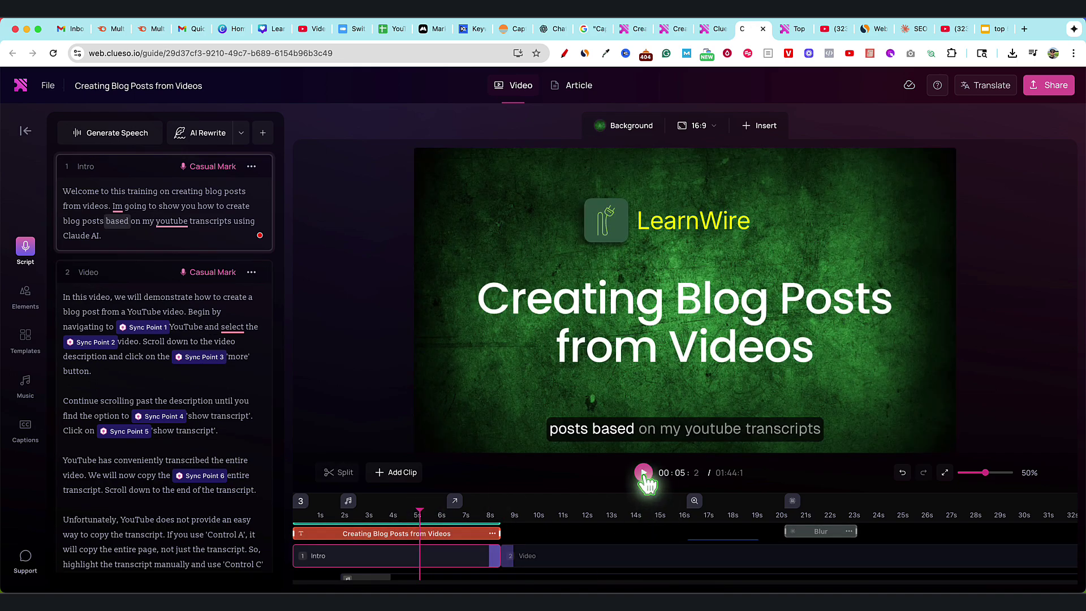
# Resume playback from about 5 seconds and let the video run to the Outro clip.
pyautogui.click(644, 476)
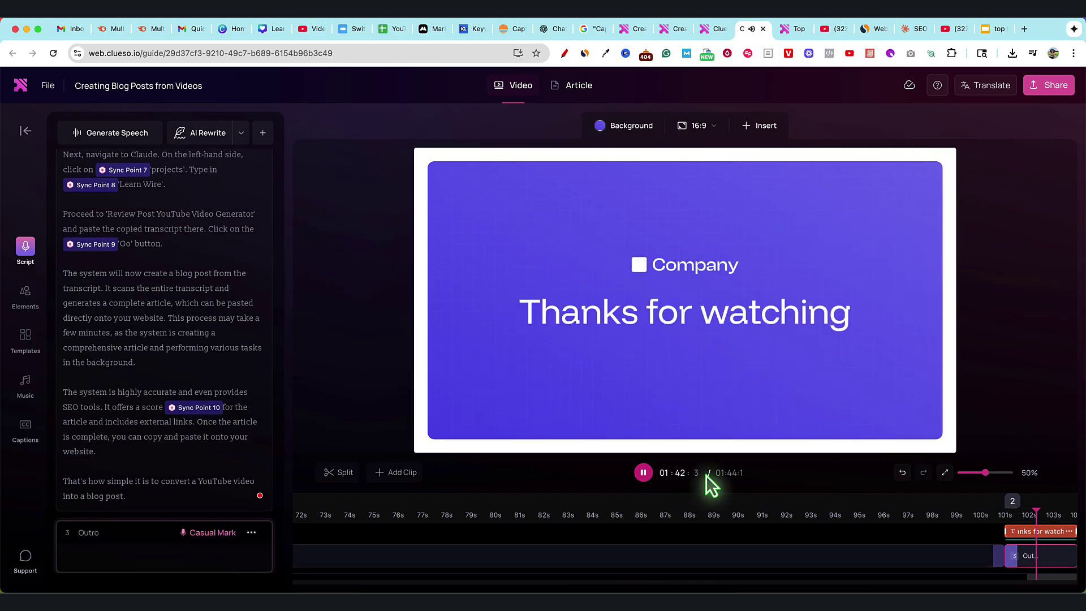
# Pause on the Thanks for watching slide, then jump the preview to the script word 'system' at 1:19.
pyautogui.click(645, 474)
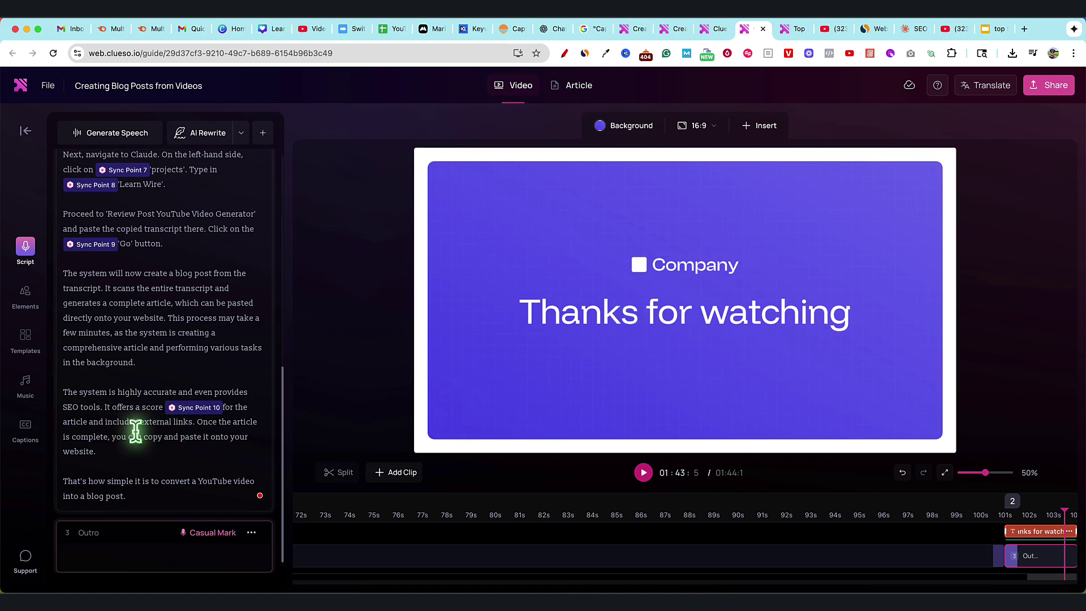
pyautogui.scroll(1, 170, 412)
pyautogui.click(152, 354)
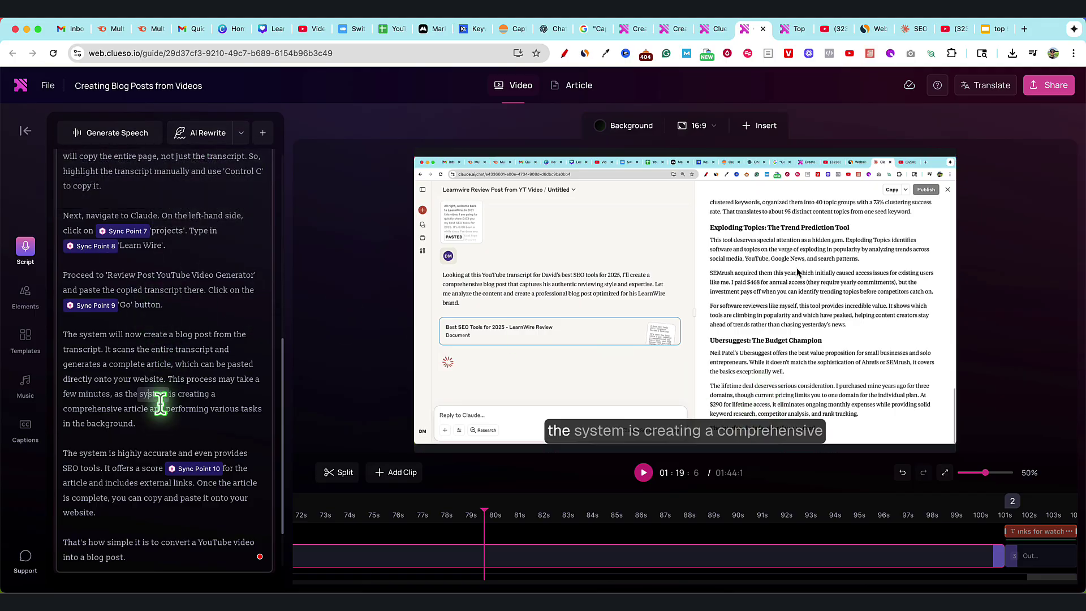
# Type test characters after 'background.' in the script, then delete them again.
pyautogui.click(158, 424)
pyautogui.write('kndfj askdng')
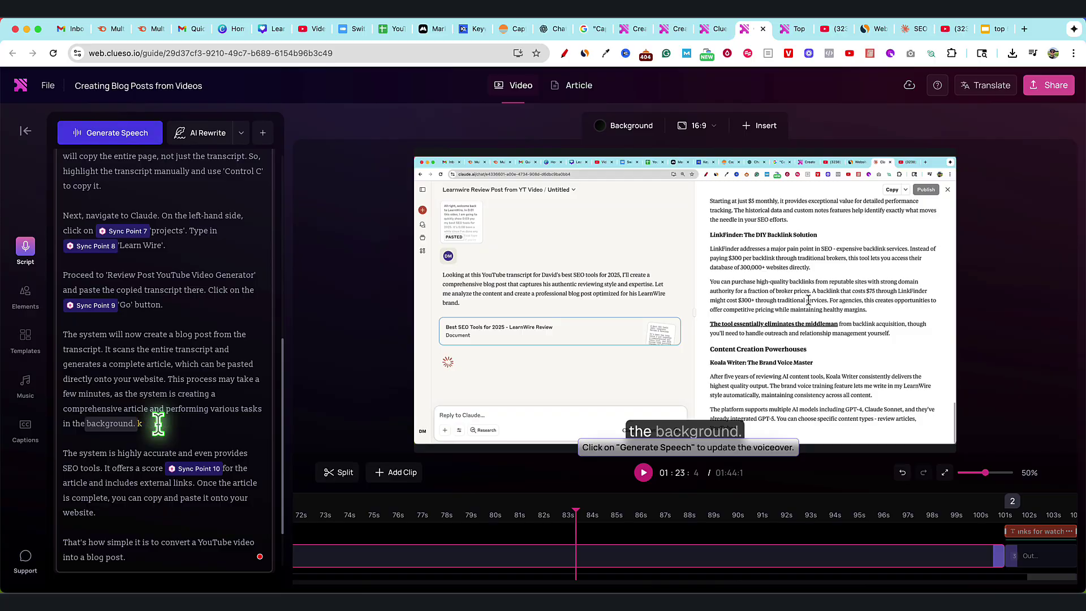
pyautogui.press('BackSpace')
pyautogui.press('BackSpace')
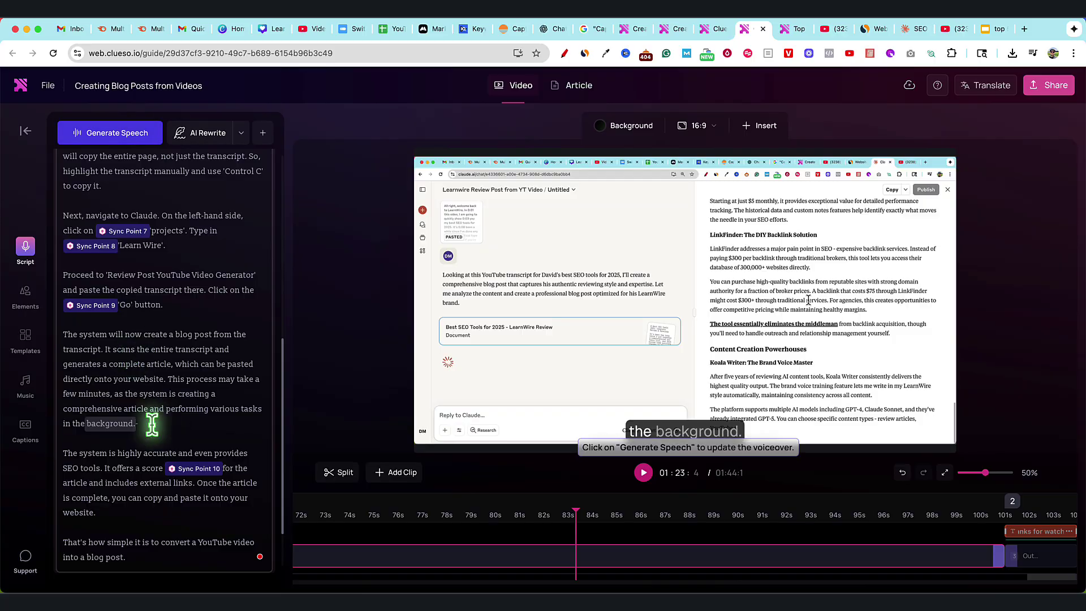
# Select the paragraph about the system creating a blog post and scroll the script back to the top.
pyautogui.moveTo(152, 423); pyautogui.dragTo(67, 333)
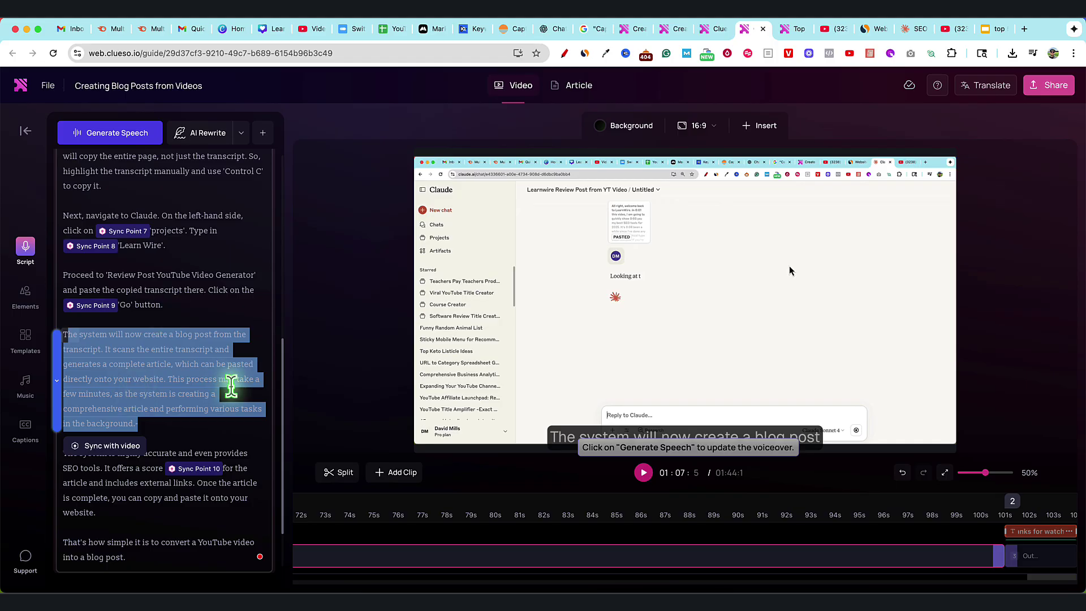
pyautogui.scroll(5, 191, 413)
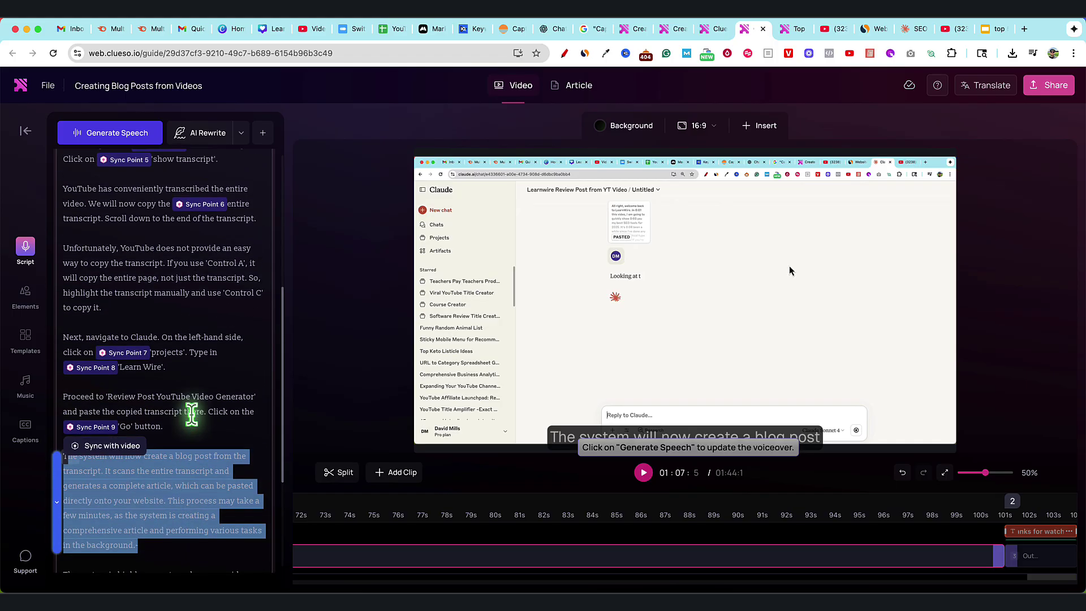
pyautogui.scroll(4, 191, 414)
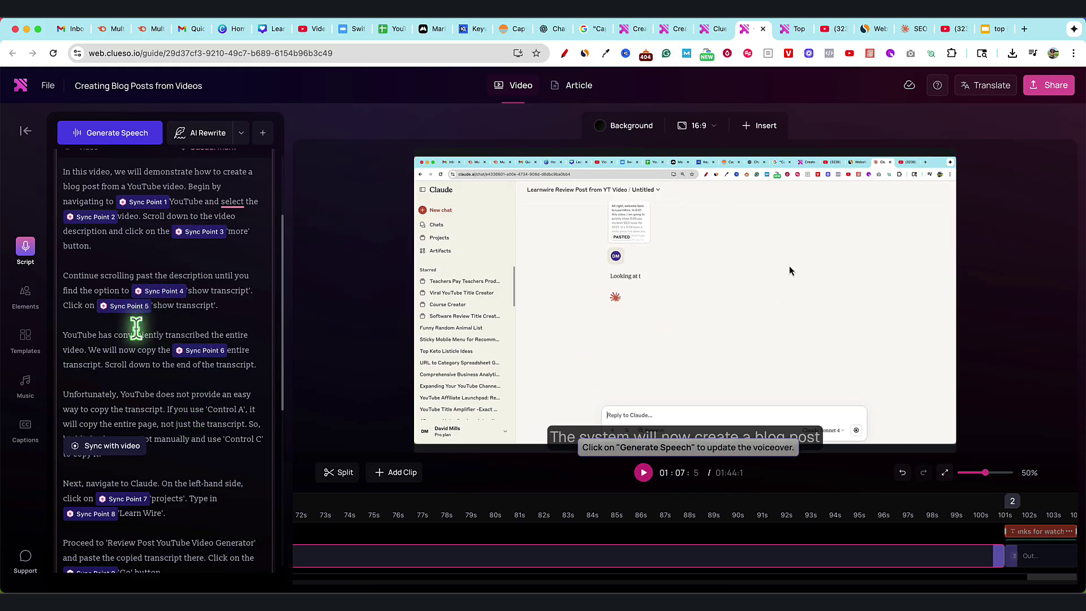
pyautogui.scroll(3, 179, 392)
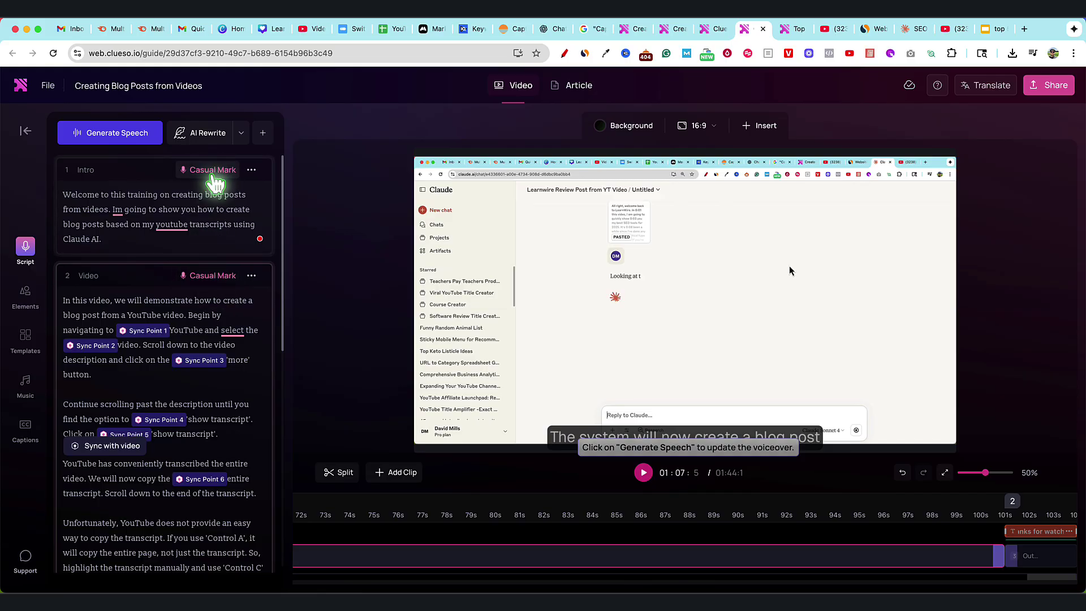
# Choose the British female Premium voice Alice from the Intro's voice list and apply it to all clips.
pyautogui.click(218, 169)
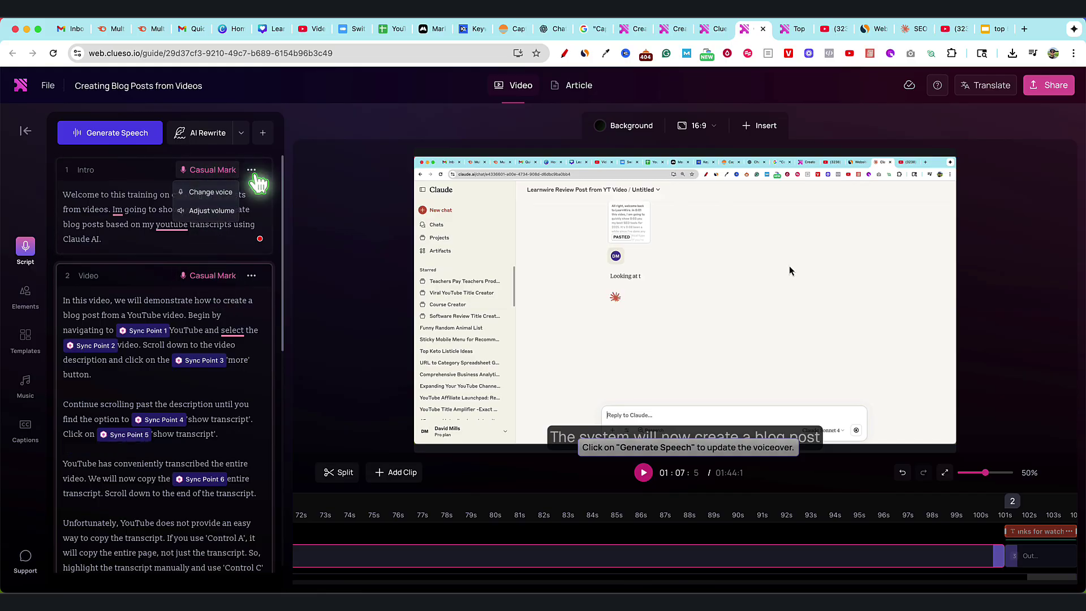
pyautogui.click(222, 195)
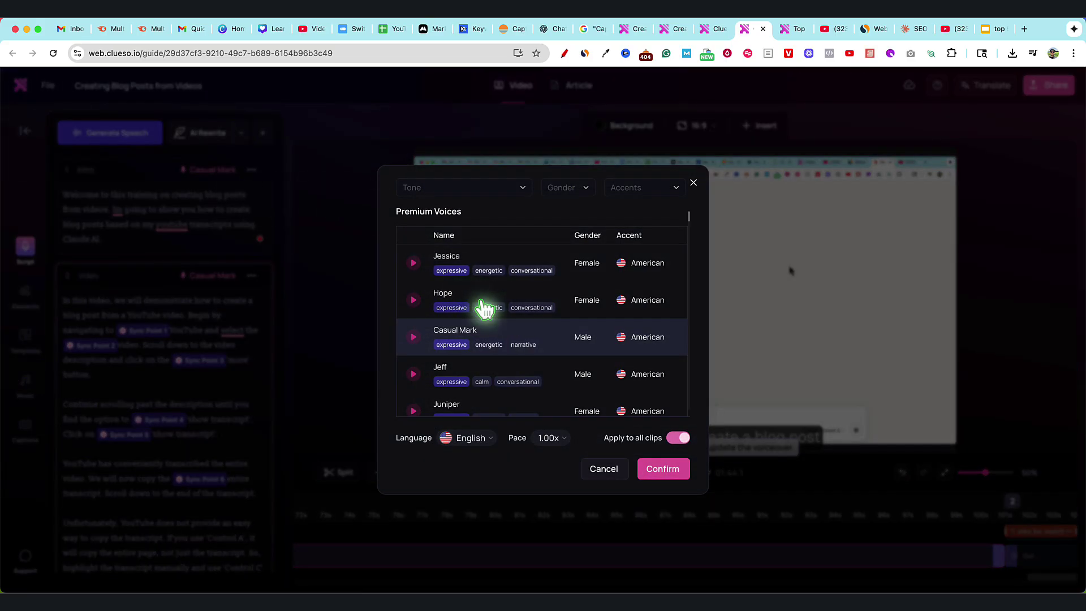
pyautogui.scroll(-5, 470, 305)
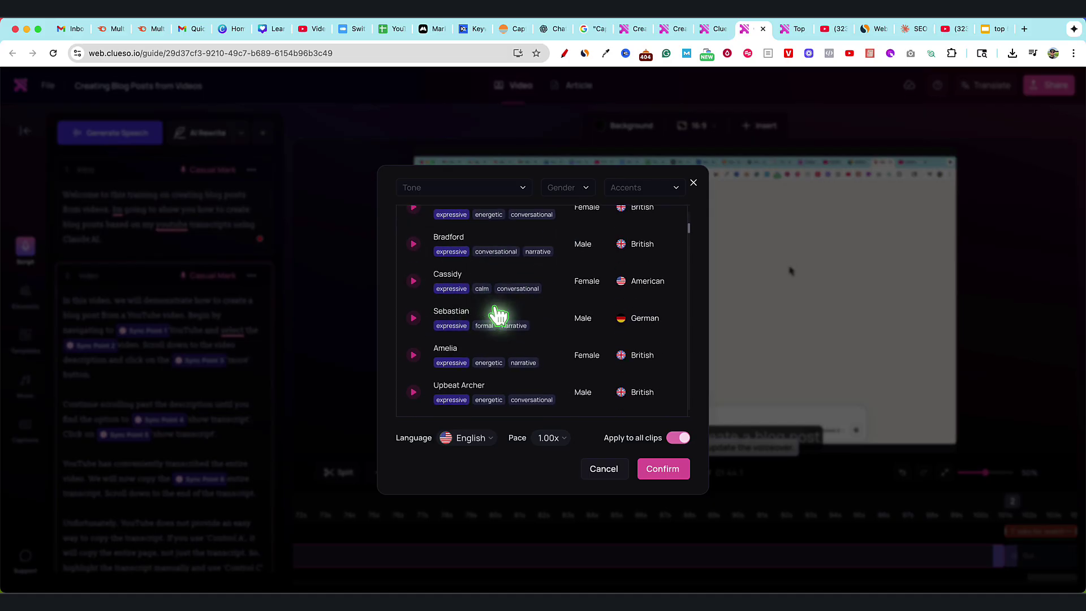
pyautogui.scroll(-8, 497, 323)
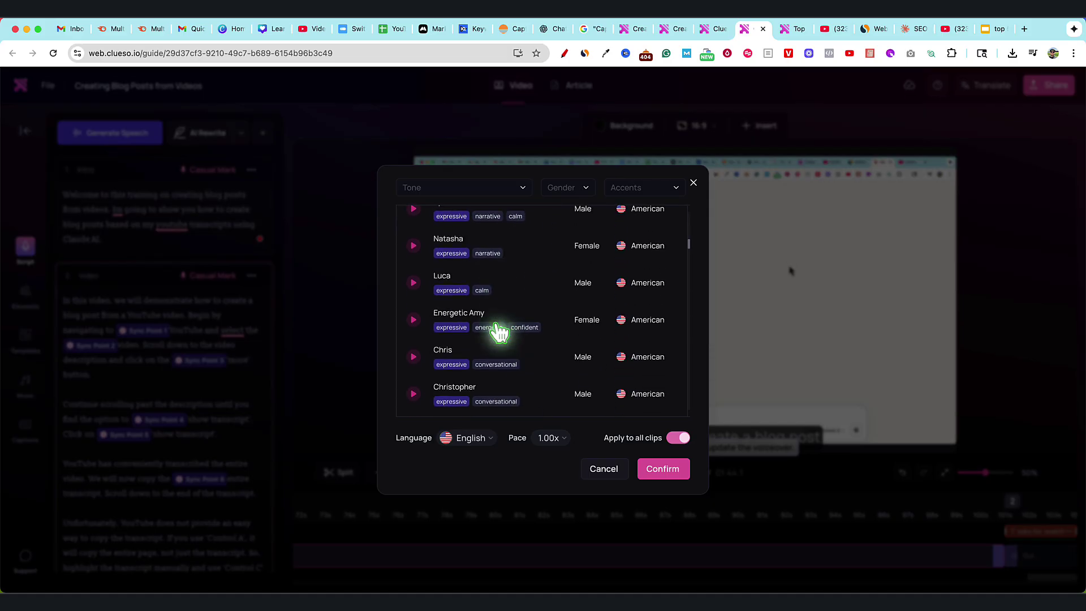
pyautogui.scroll(-5, 499, 333)
pyautogui.scroll(-5, 499, 333)
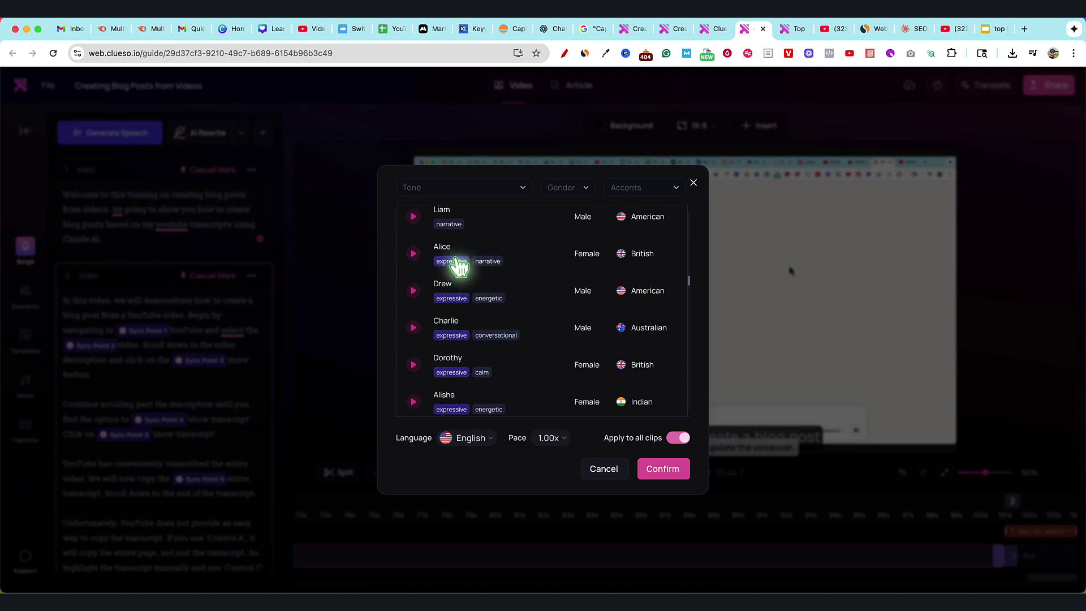
pyautogui.click(558, 262)
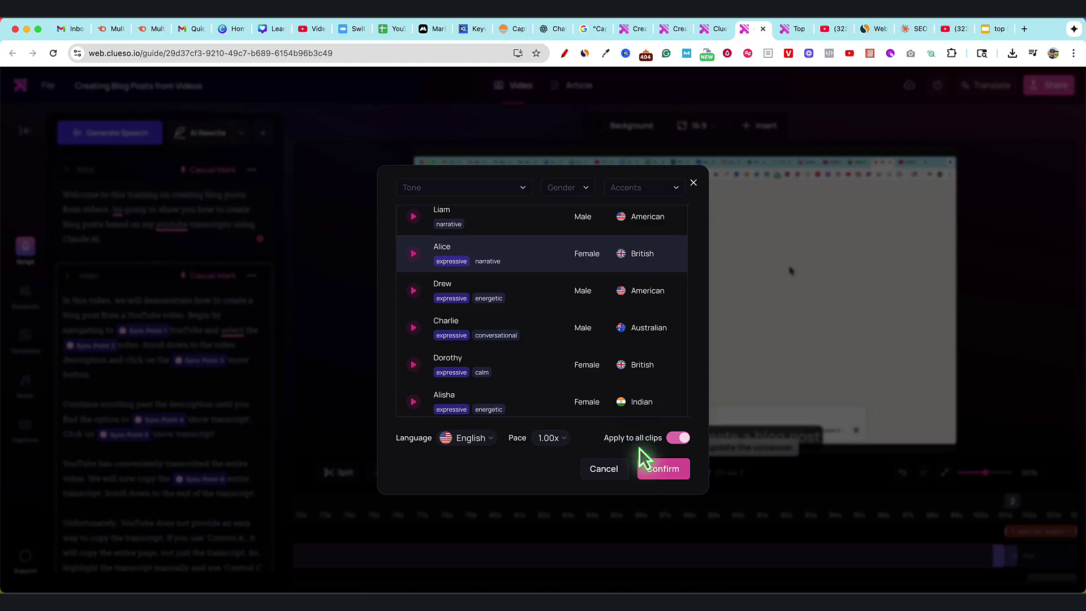
pyautogui.click(663, 469)
# Regenerate the Intro voiceover in Alice's voice with Generate Speech.
pyautogui.scroll(-4, 135, 181)
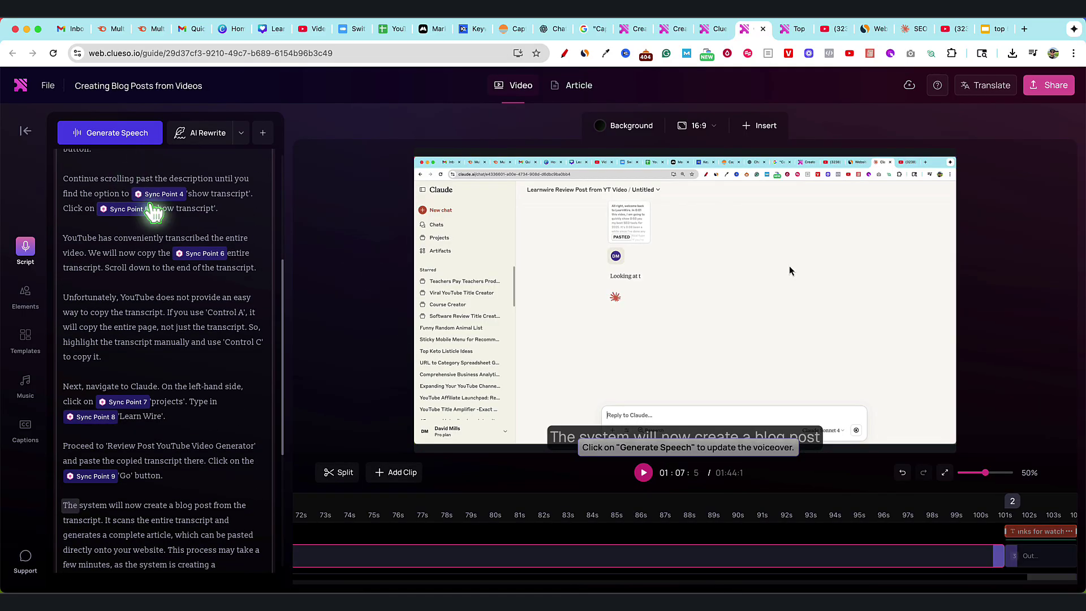
pyautogui.scroll(4, 150, 208)
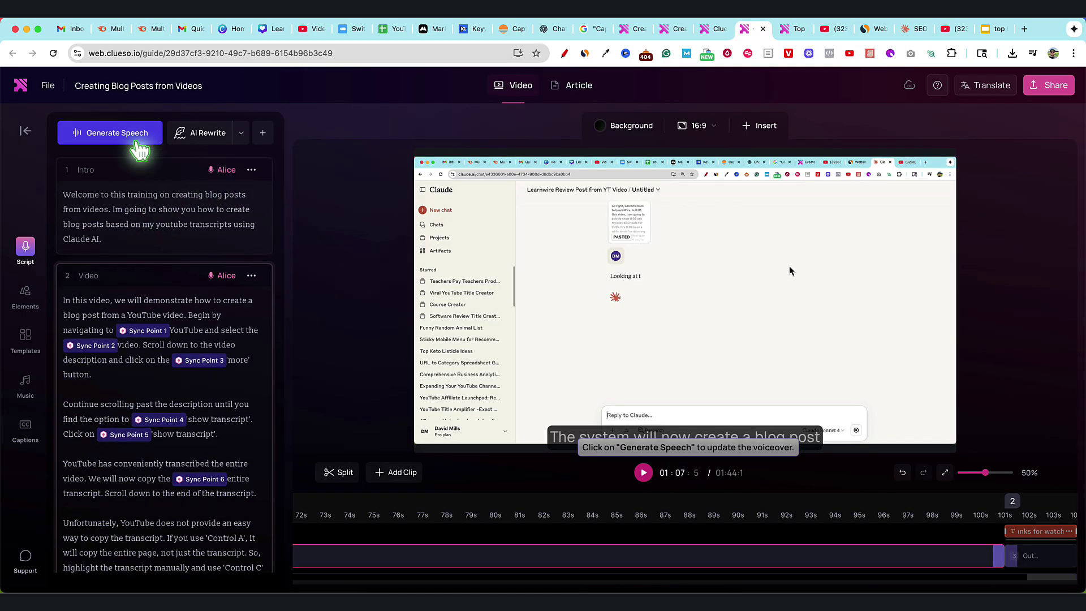
pyautogui.click(195, 209)
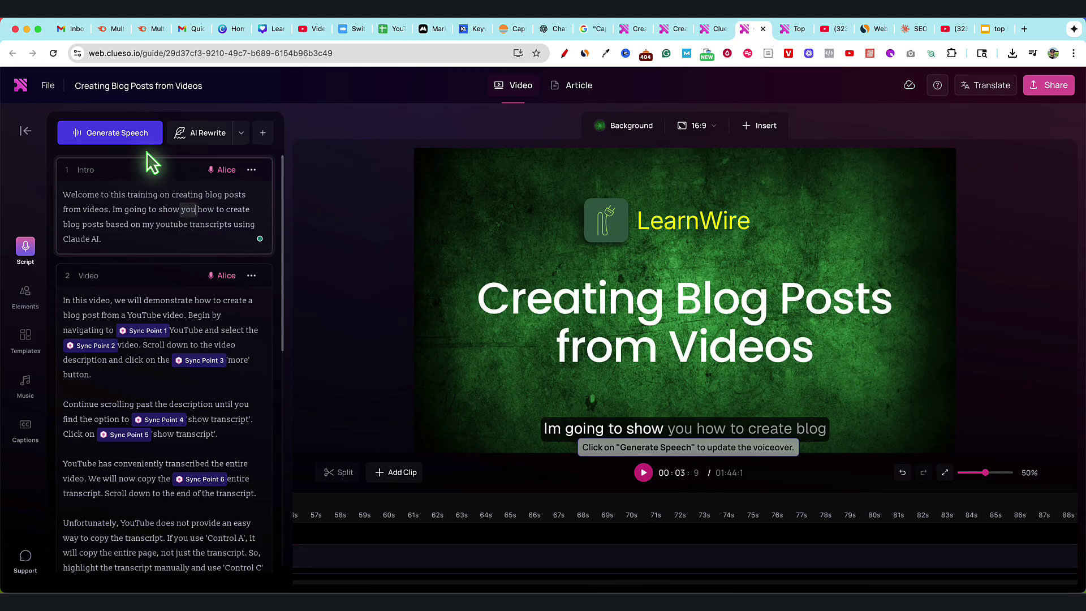
pyautogui.click(139, 139)
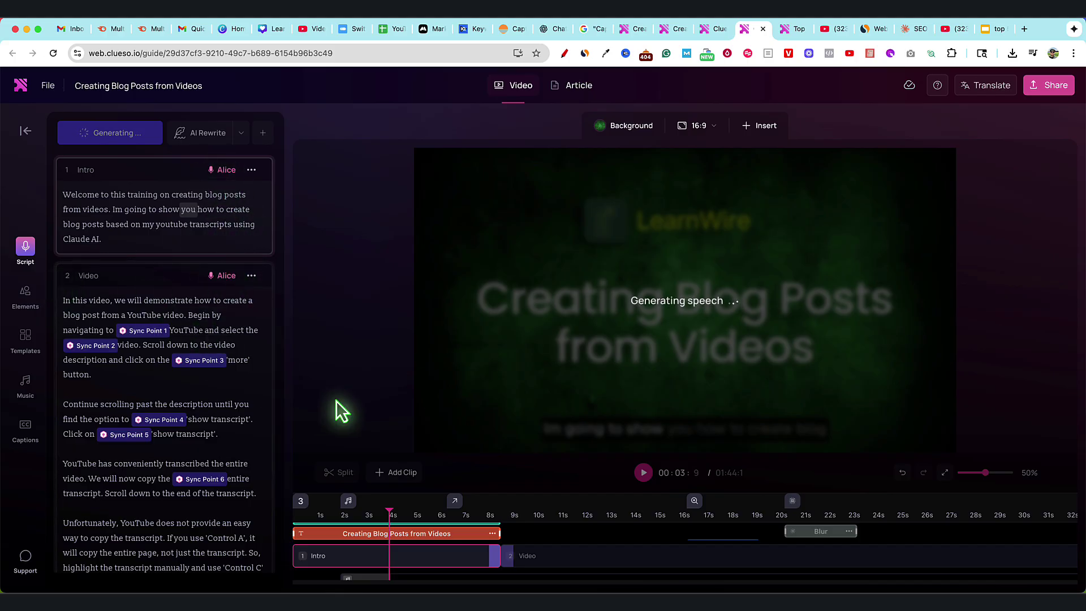
pyautogui.scroll(-1, 226, 275)
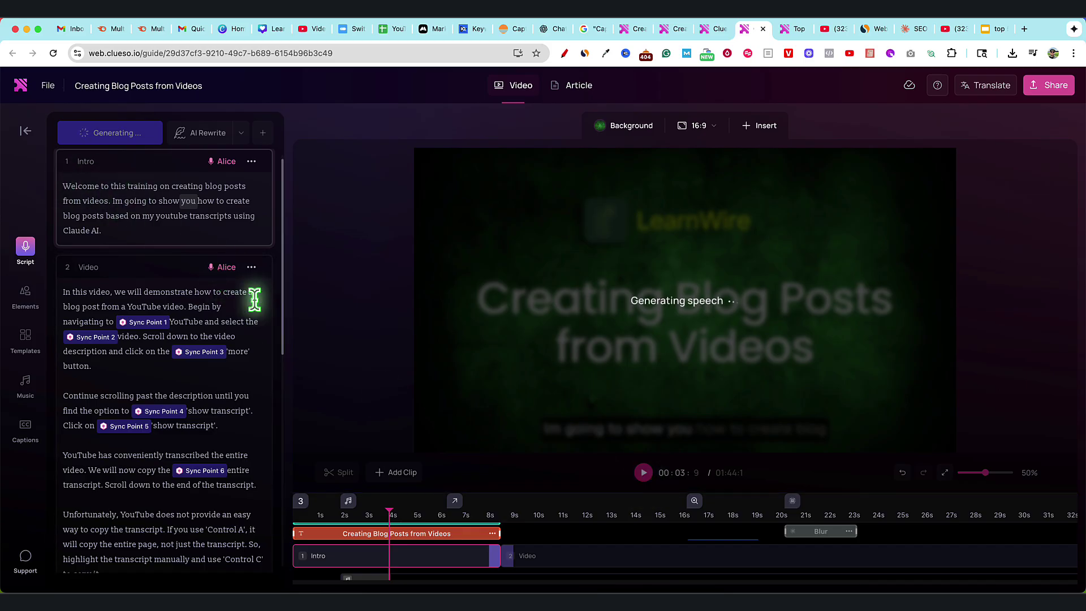
# Play the intro to hear the Alice voiceover and pause at 00:12:2.
pyautogui.click(642, 472)
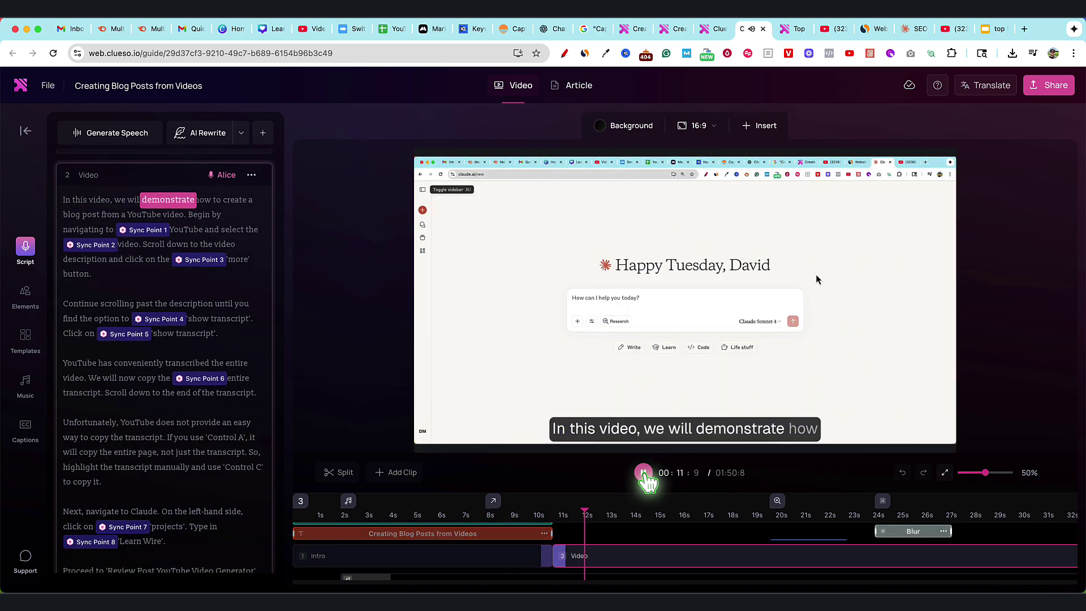
pyautogui.click(643, 473)
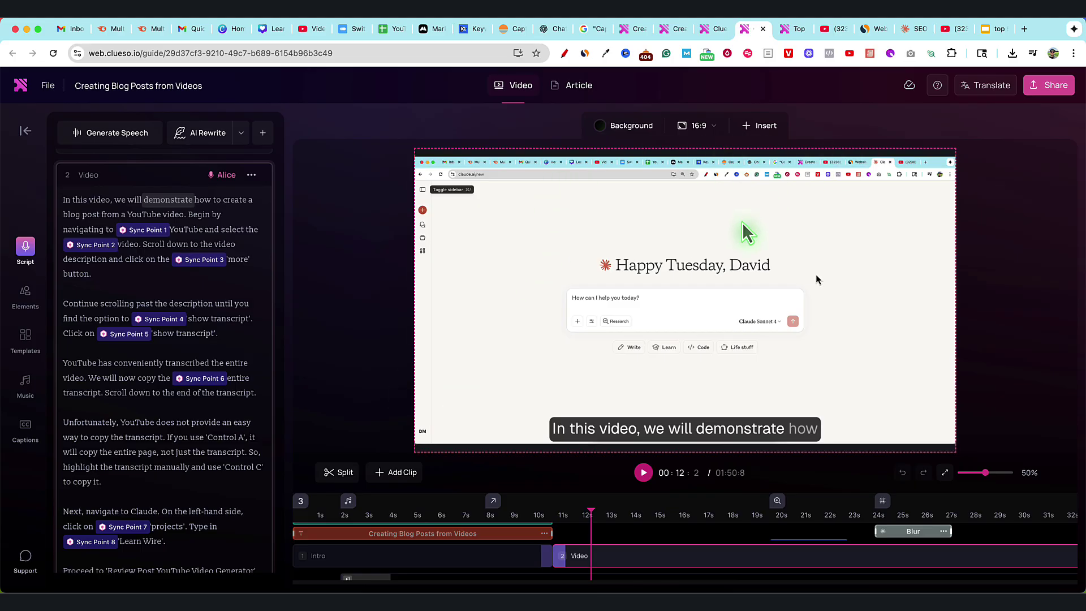
# Switch to the Article view and scroll through the generated step-by-step blog article.
pyautogui.click(582, 86)
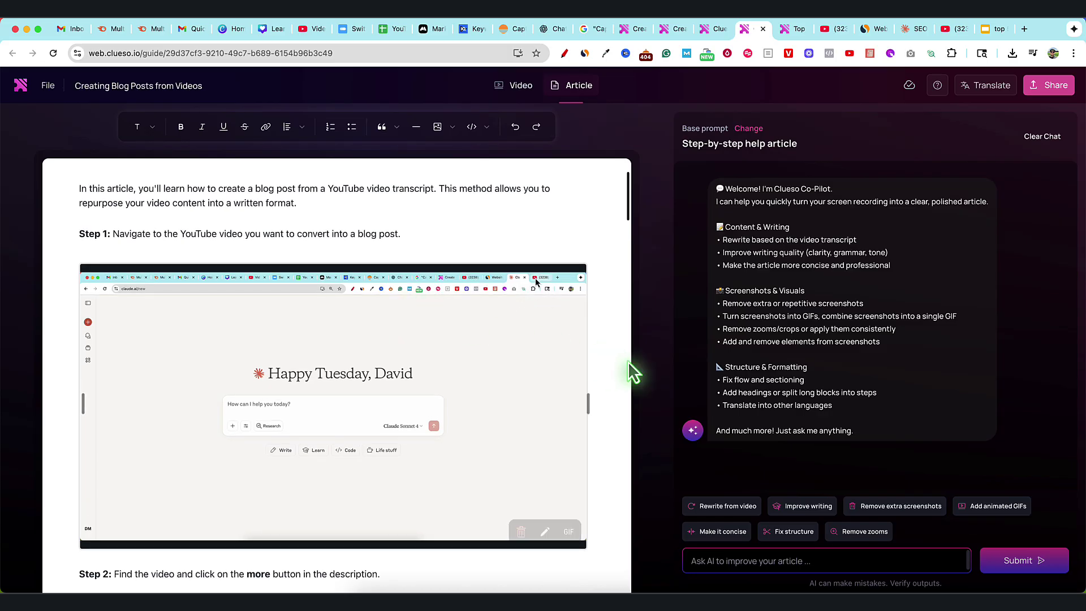
pyautogui.scroll(-2, 336, 374)
pyautogui.scroll(-3, 408, 392)
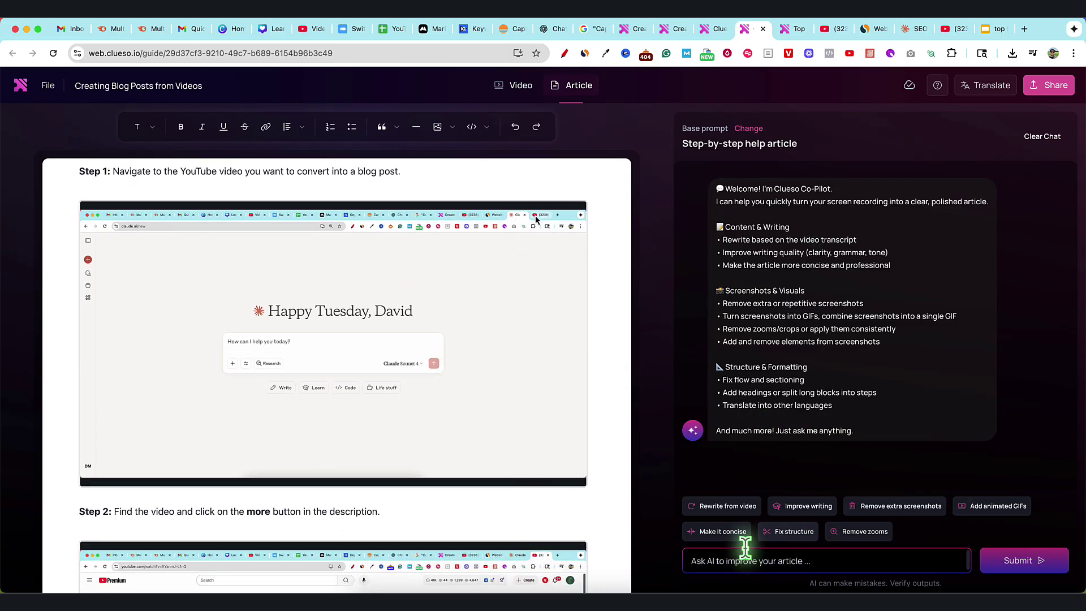
pyautogui.scroll(-5, 412, 423)
pyautogui.scroll(-15, 416, 422)
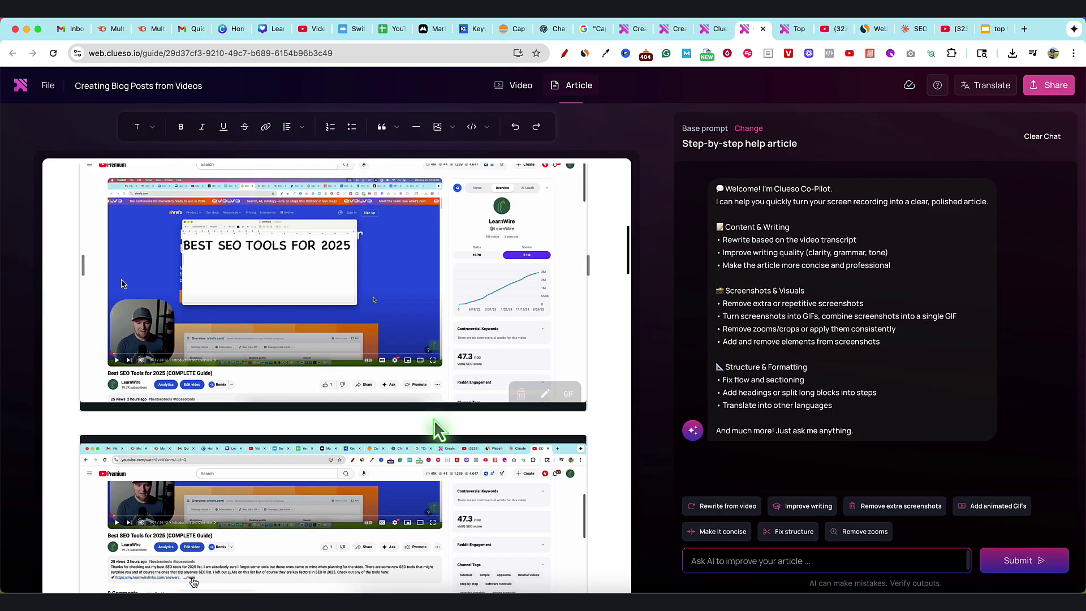
pyautogui.scroll(-10, 436, 419)
pyautogui.scroll(15, 461, 425)
pyautogui.scroll(5, 464, 427)
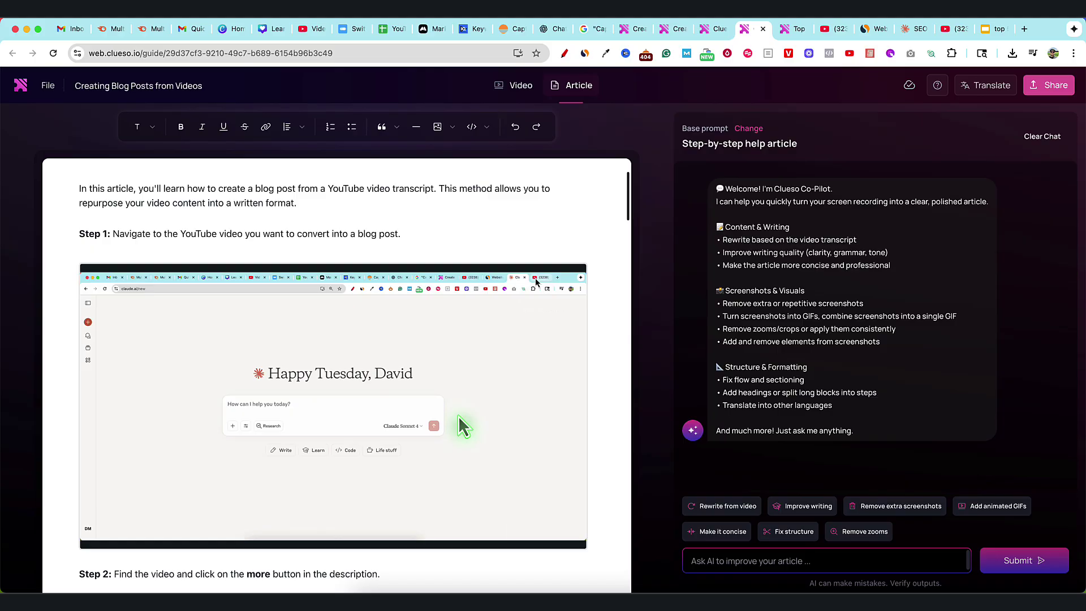
pyautogui.scroll(-5, 396, 509)
pyautogui.scroll(5, 436, 512)
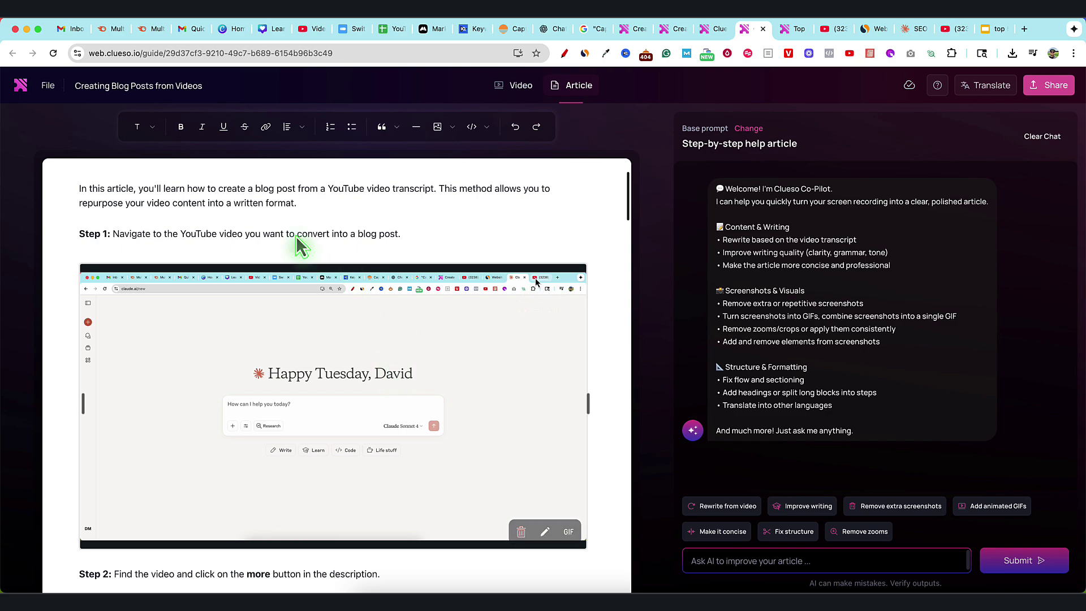
# Select the intro ending and Step 1 text, skim the article, then return to the Clueso dashboard tab.
pyautogui.moveTo(151, 202); pyautogui.dragTo(382, 262)
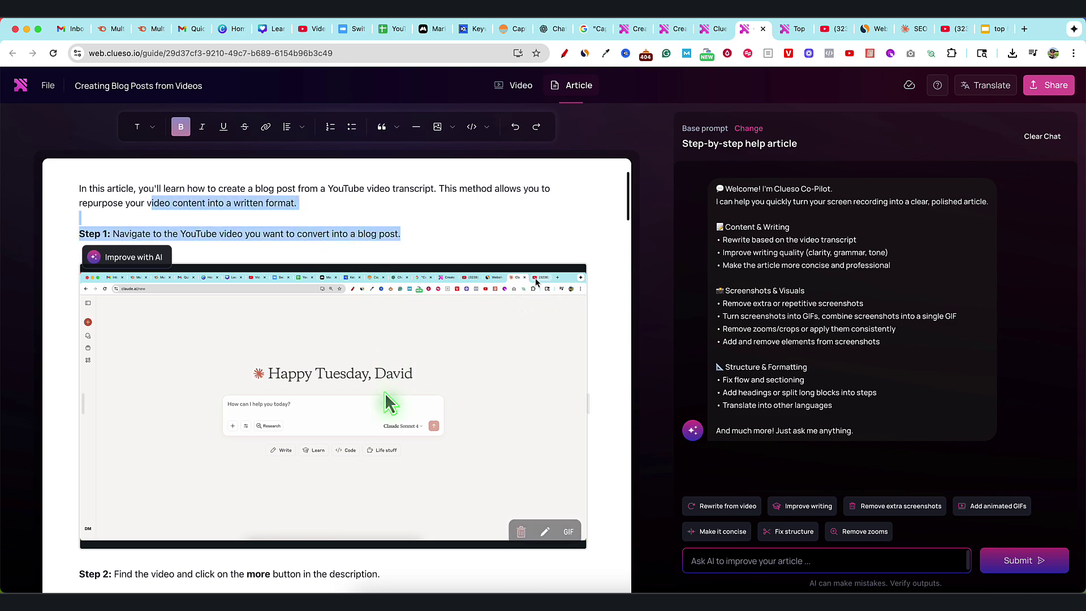
pyautogui.scroll(-5, 433, 424)
pyautogui.scroll(-1, 436, 435)
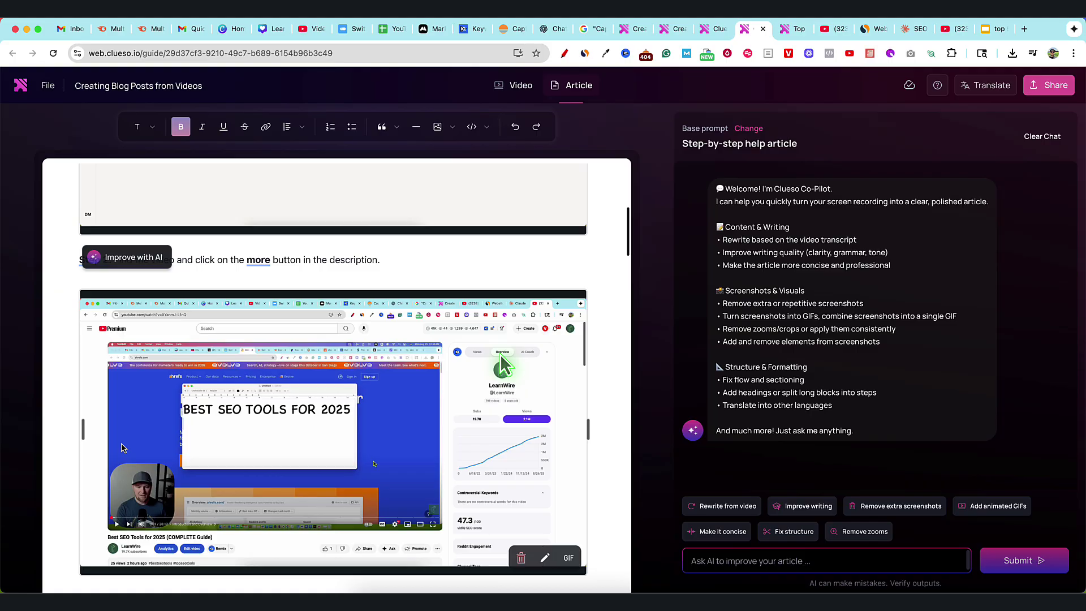
pyautogui.scroll(-2, 500, 354)
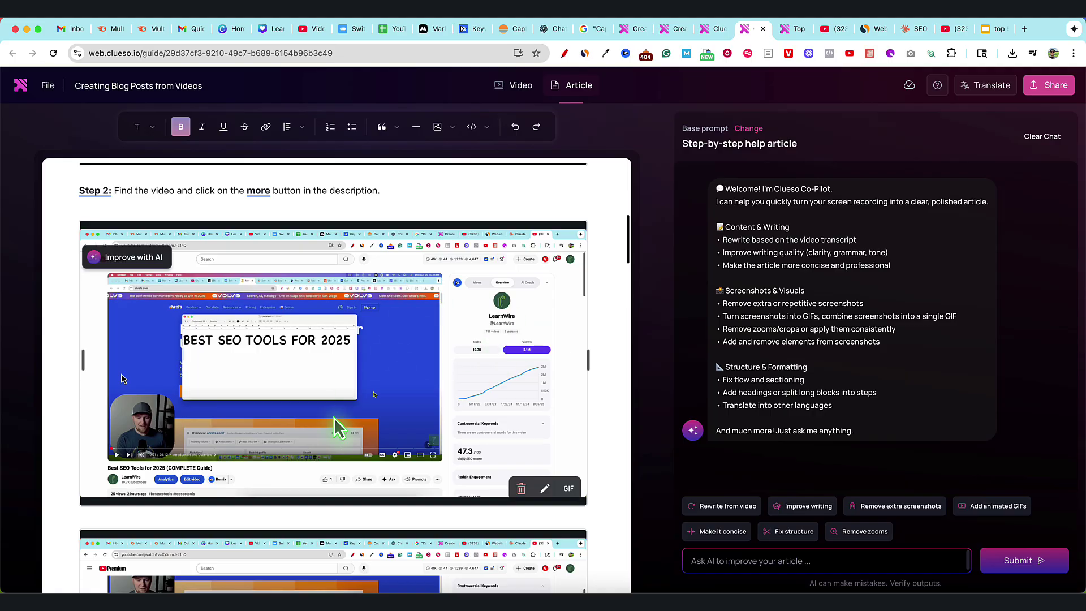
pyautogui.scroll(-9, 441, 466)
pyautogui.scroll(20, 443, 470)
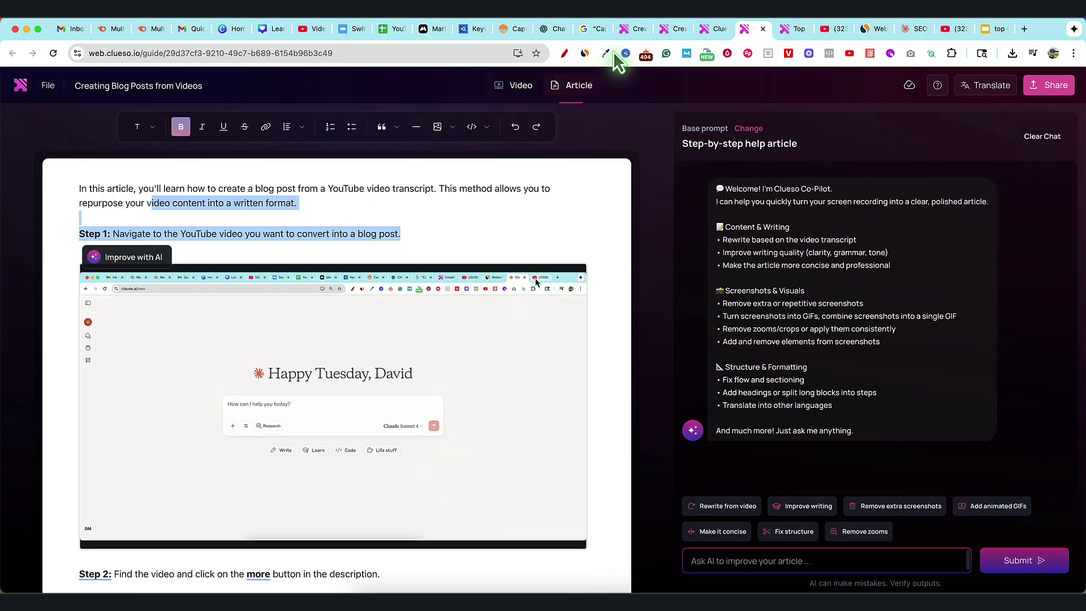
pyautogui.click(628, 30)
pyautogui.hotkey('ctrl', 'Tab')
pyautogui.hotkey('ctrl', 'Tab')
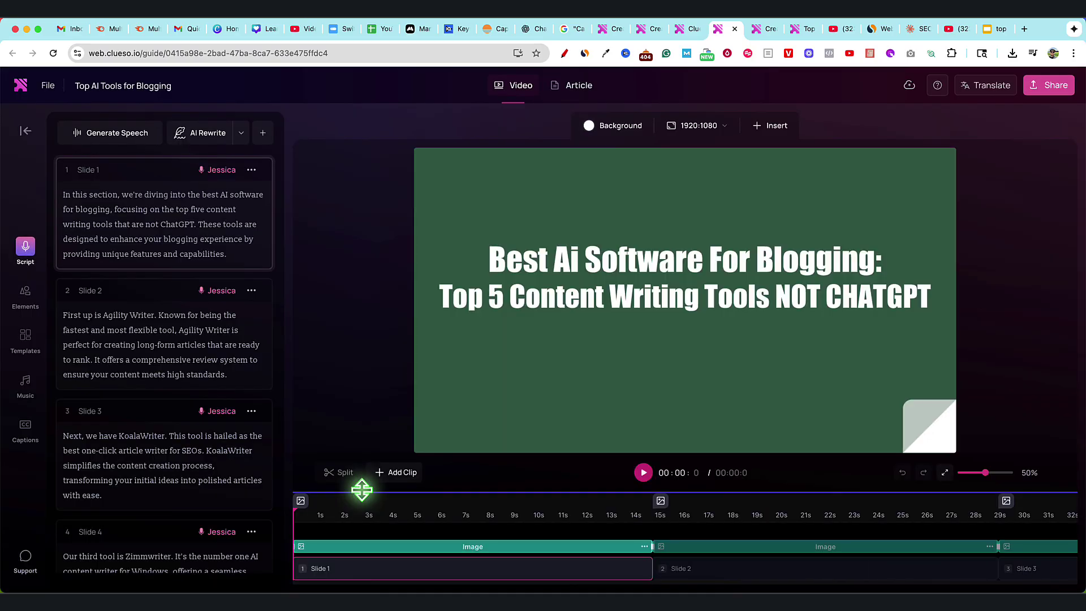
# Preview the #1 Agility Writer and #2 KoalaWriter slides on the timeline, then return to Slide 1.
pyautogui.click(714, 520)
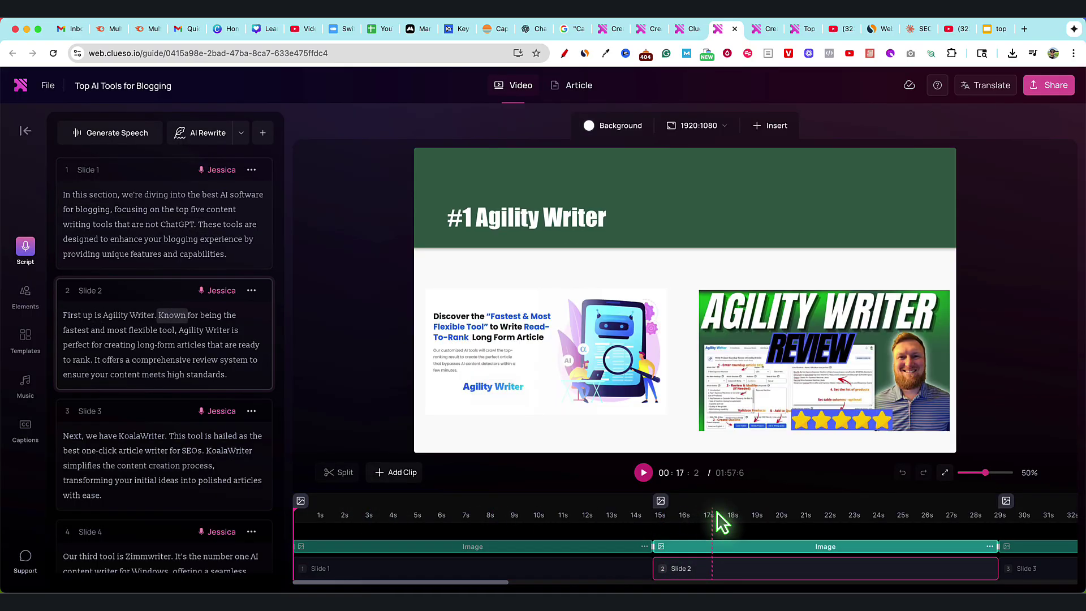
pyautogui.click(719, 517)
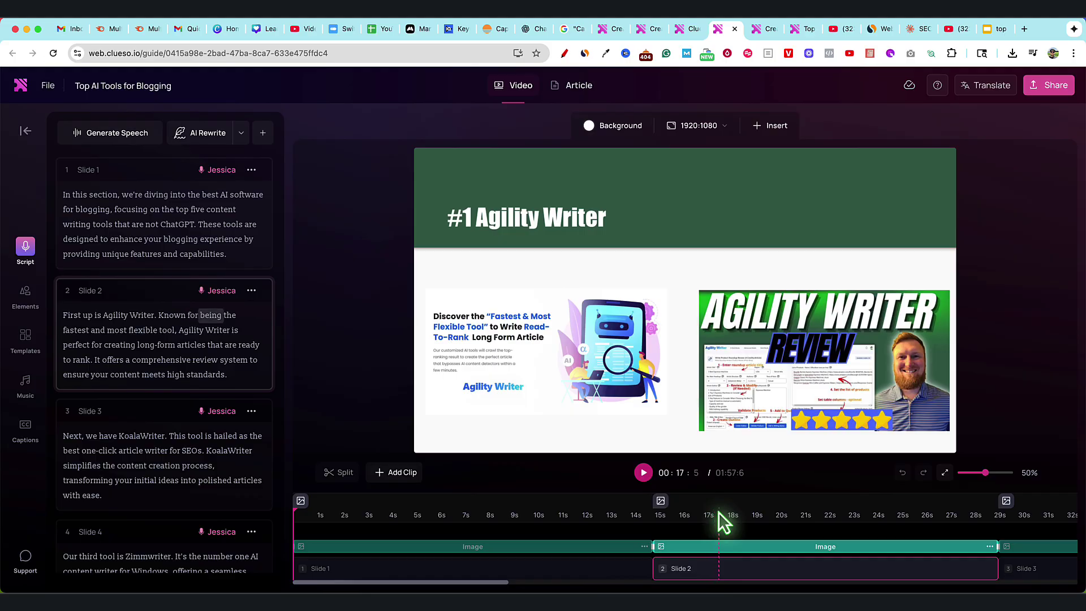
pyautogui.click(1027, 513)
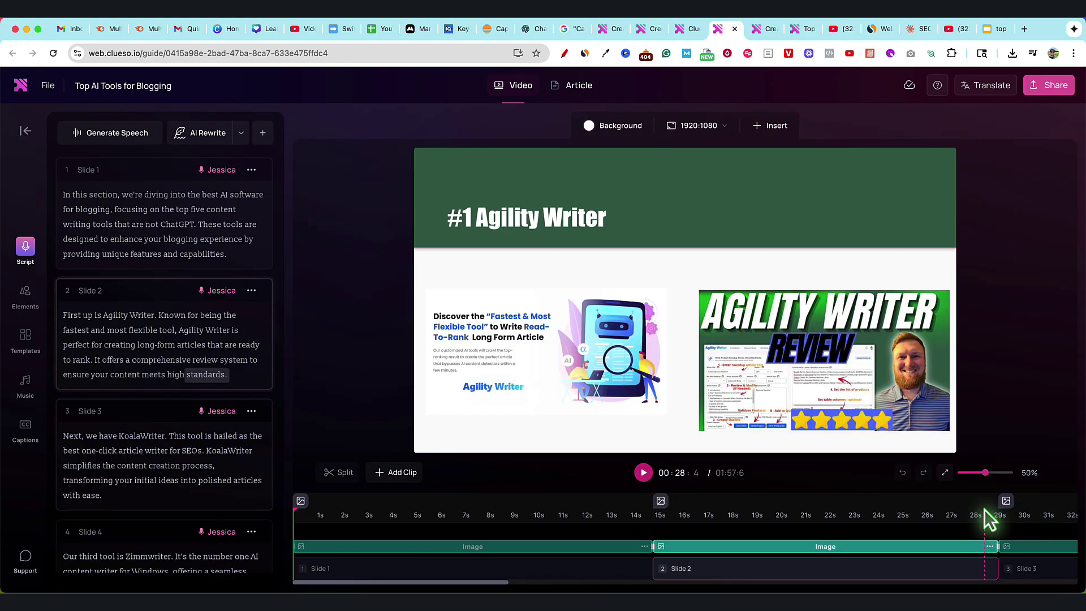
pyautogui.click(1042, 532)
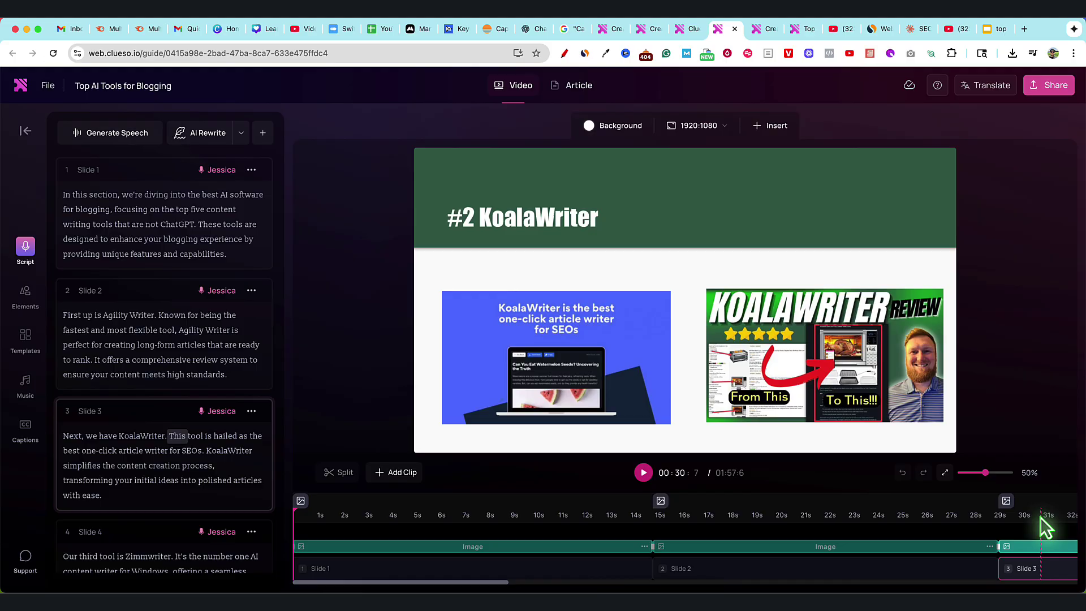
pyautogui.click(348, 529)
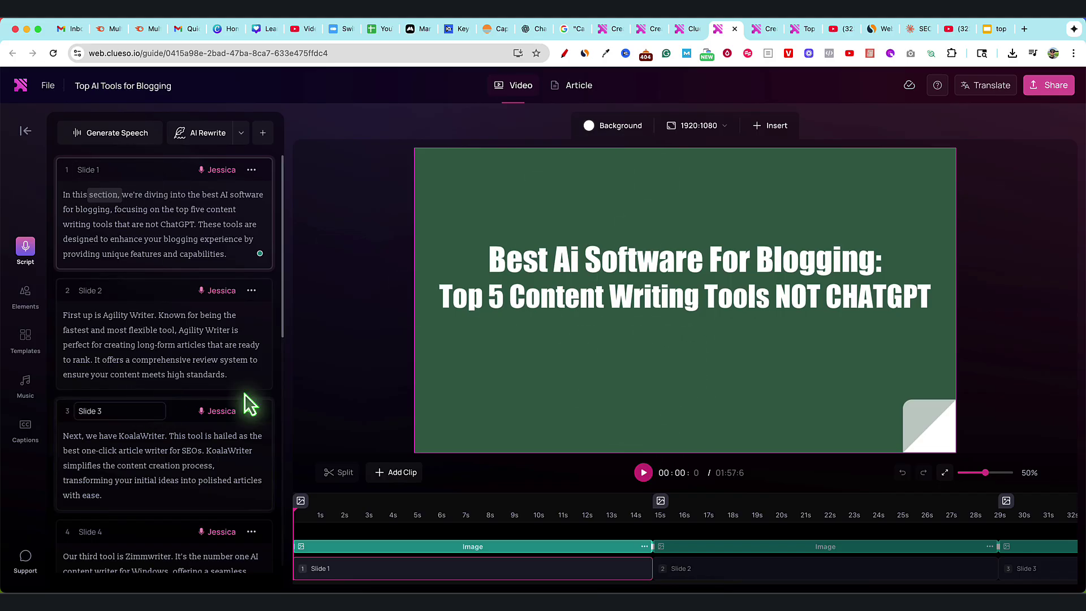
# Play the Top AI Tools for Blogging video from the start and pause at the KoalaWriter slide.
pyautogui.click(643, 473)
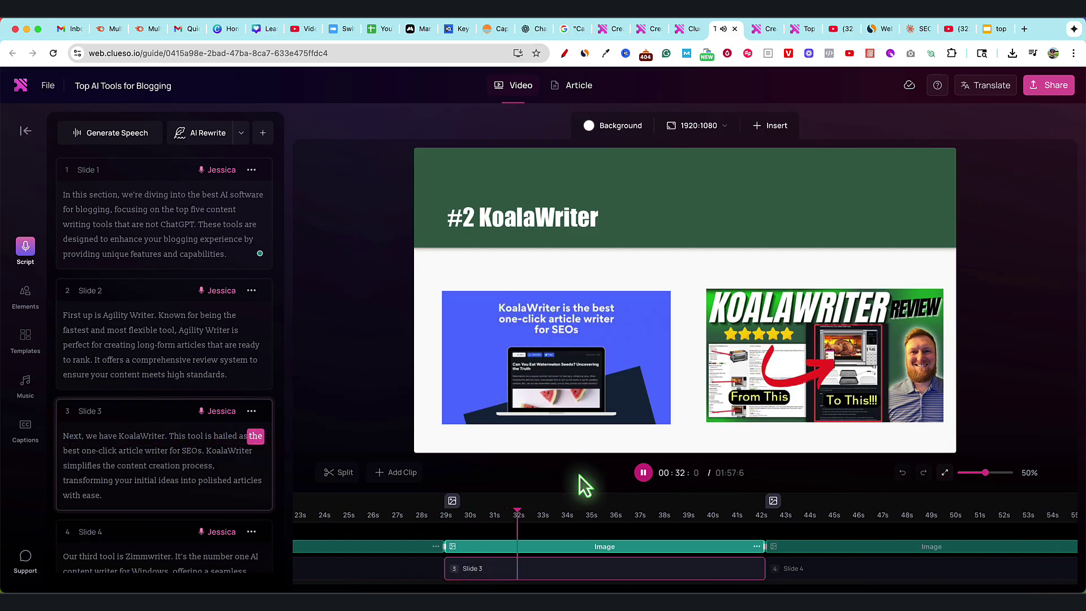
pyautogui.click(643, 472)
# Move the playhead to about 28 seconds at the Agility Writer slide's end and show the Elements panel.
pyautogui.click(441, 545)
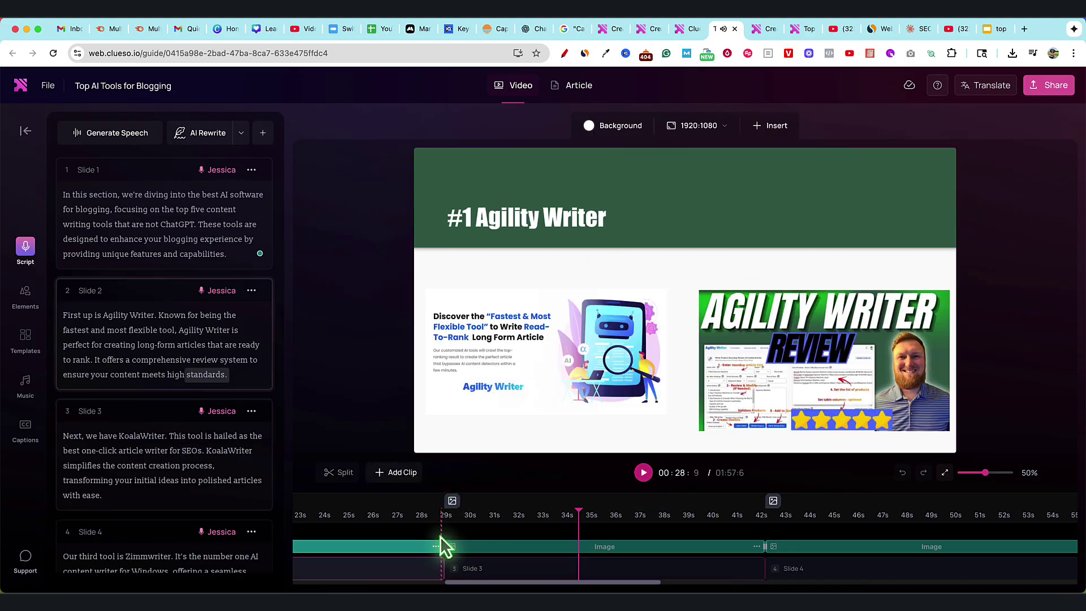
pyautogui.click(443, 546)
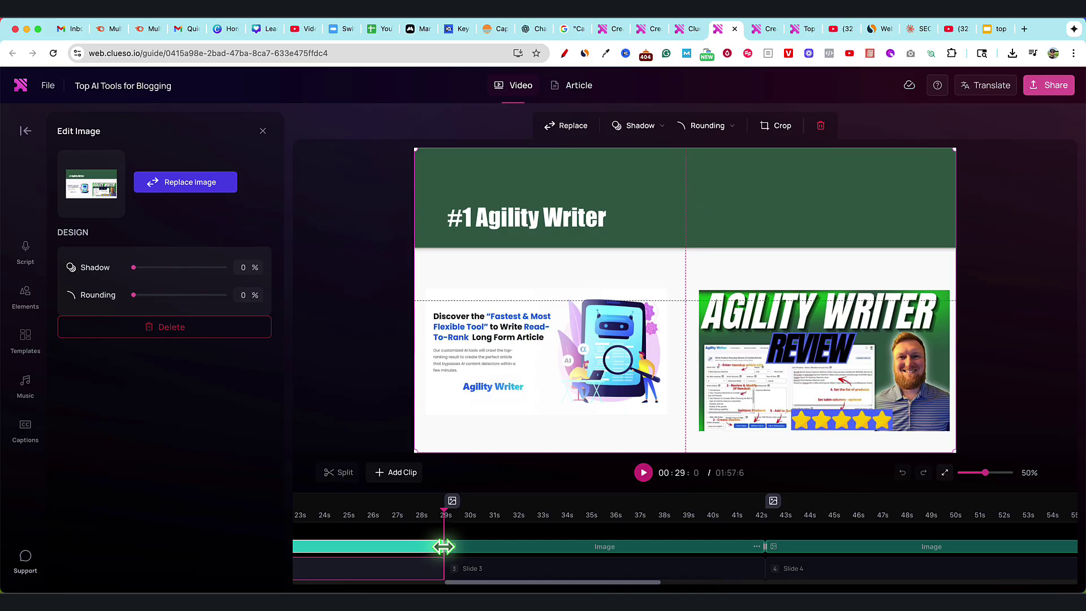
pyautogui.click(419, 509)
pyautogui.click(423, 512)
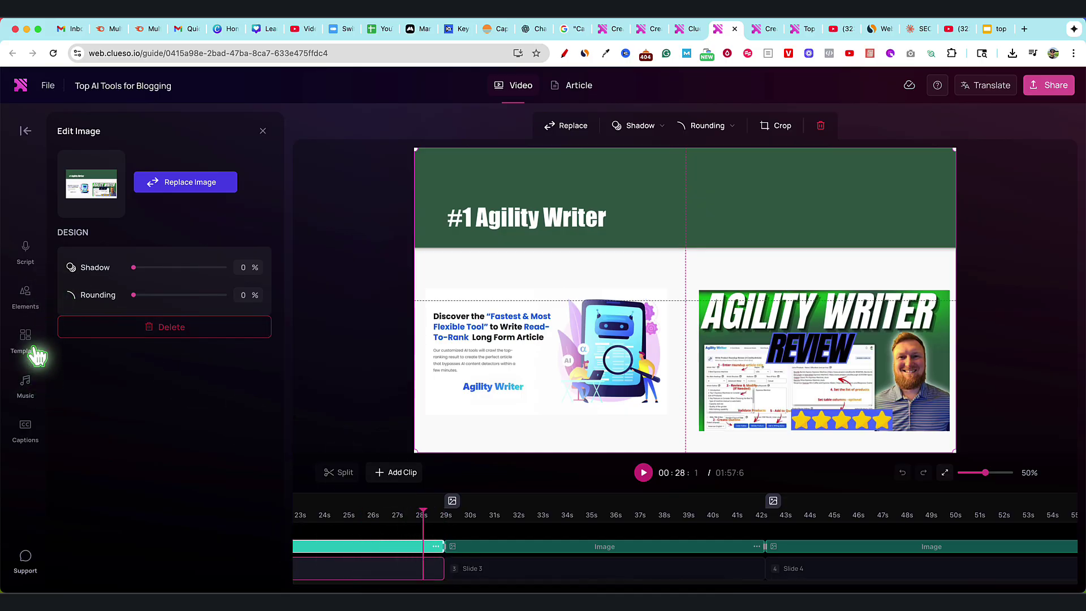
pyautogui.click(27, 296)
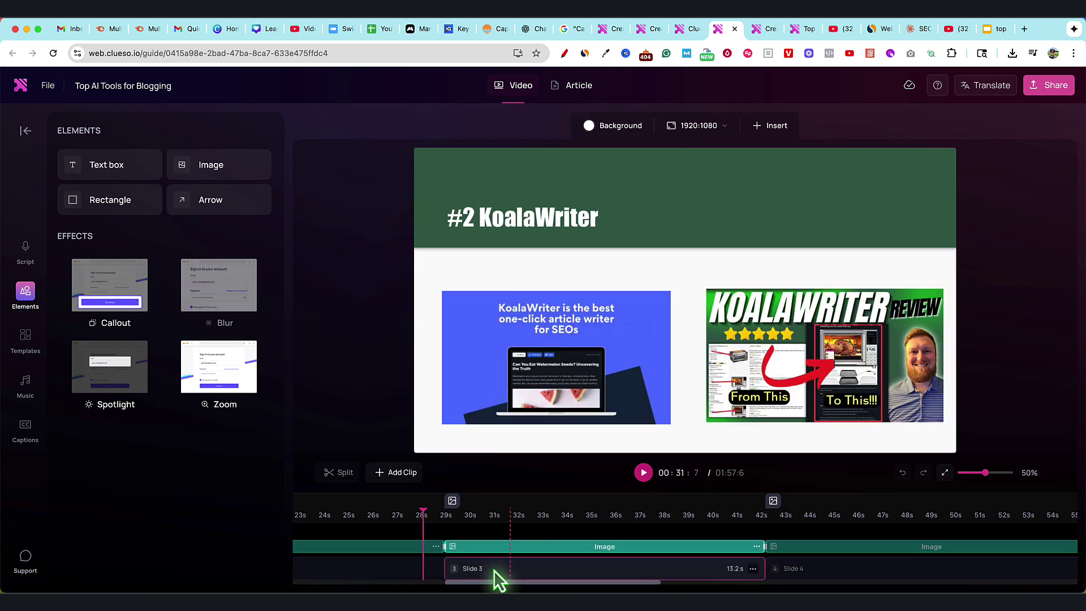
# Add a Color Wipe transition between Slide 1 and Slide 2.
pyautogui.moveTo(478, 583); pyautogui.dragTo(220, 577)
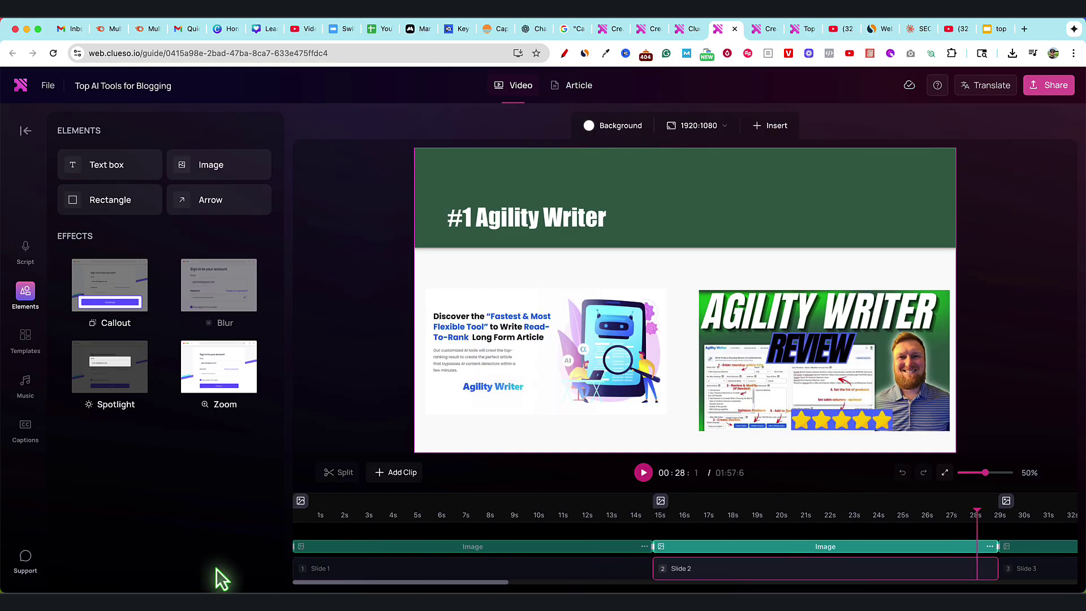
pyautogui.click(653, 575)
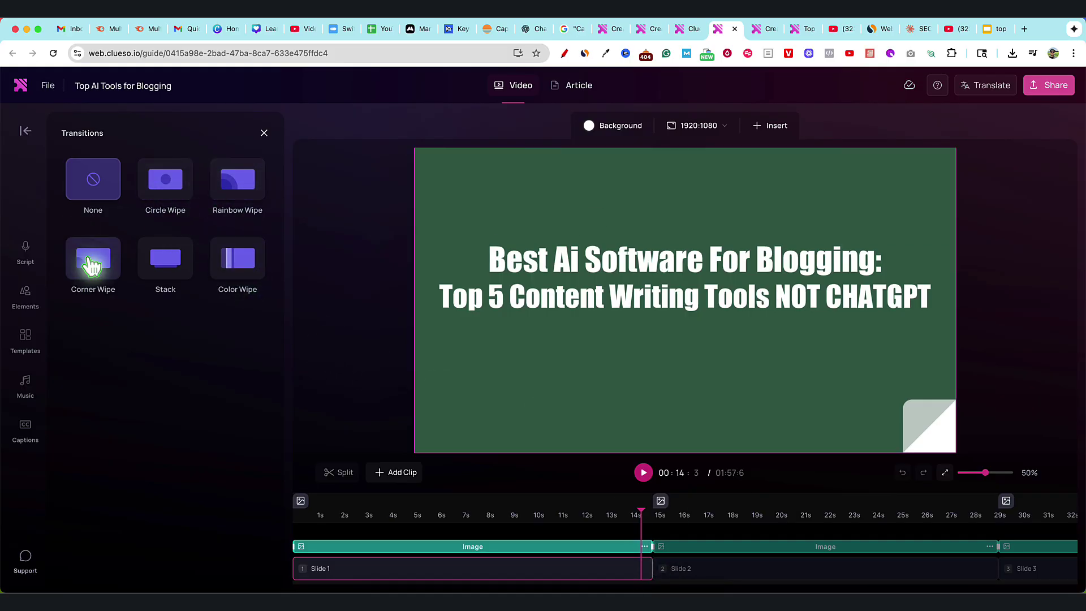
pyautogui.click(240, 274)
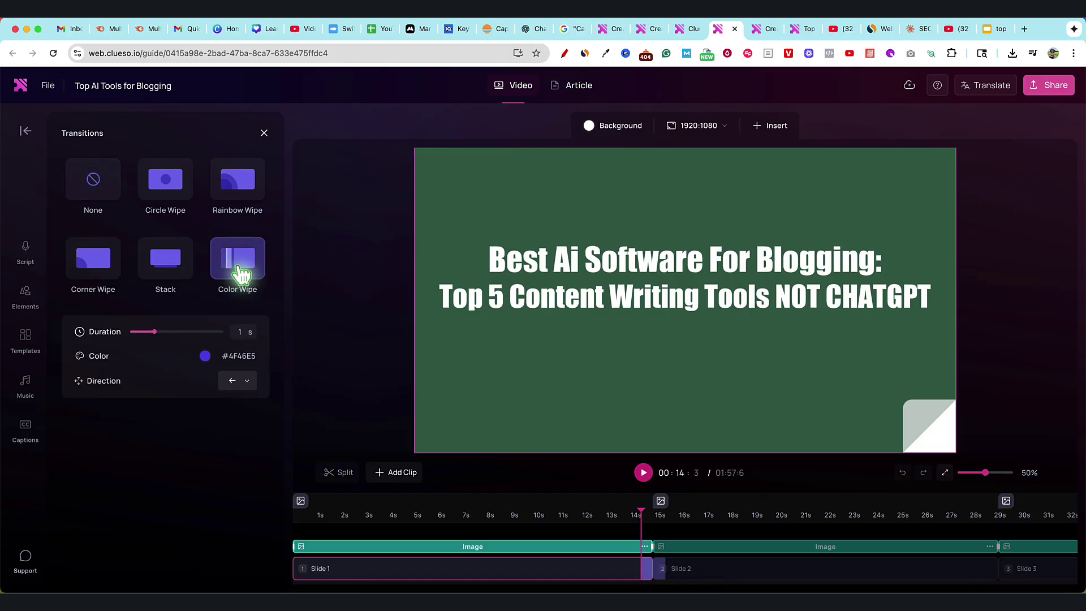
# Add a Stack transition between Slides 2 and 3 with a 1.5 s duration.
pyautogui.click(1006, 568)
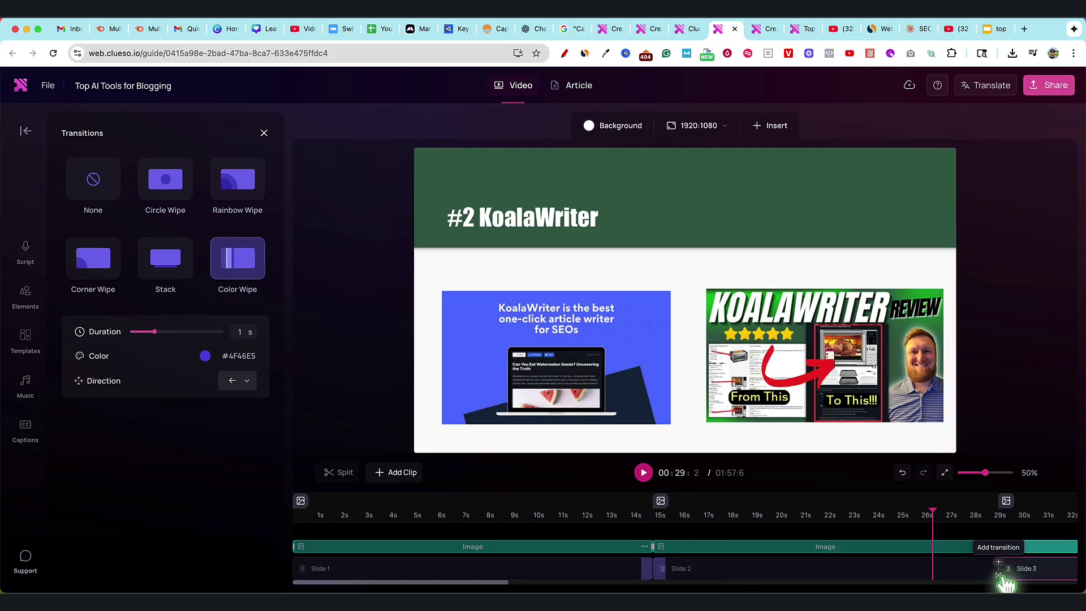
pyautogui.click(987, 568)
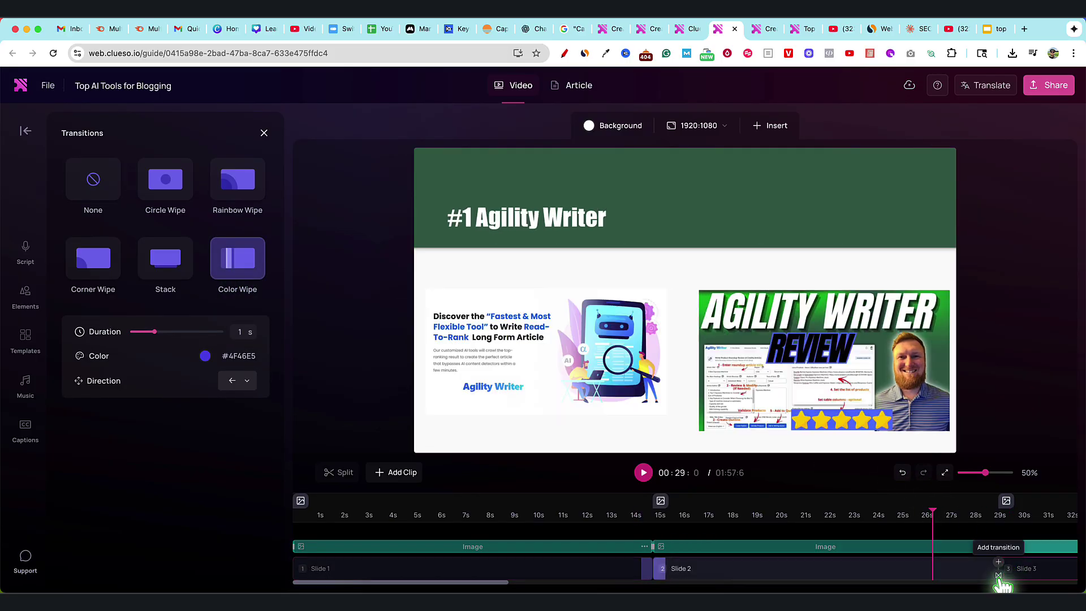
pyautogui.click(164, 270)
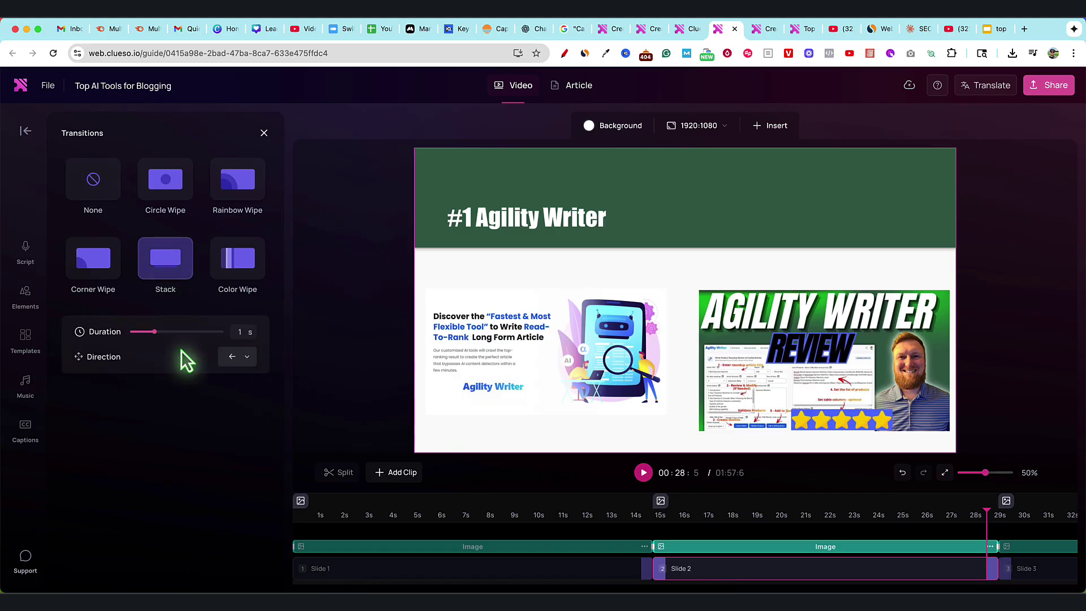
pyautogui.moveTo(155, 333); pyautogui.dragTo(172, 334)
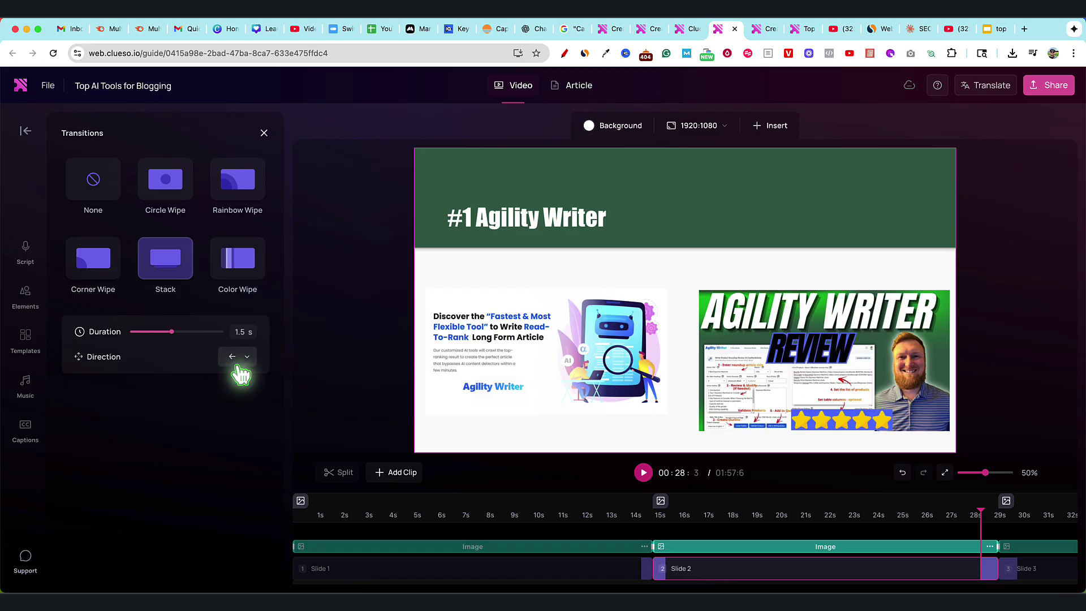
# Play the video from about 13 s to preview the first new slide transition.
pyautogui.click(628, 512)
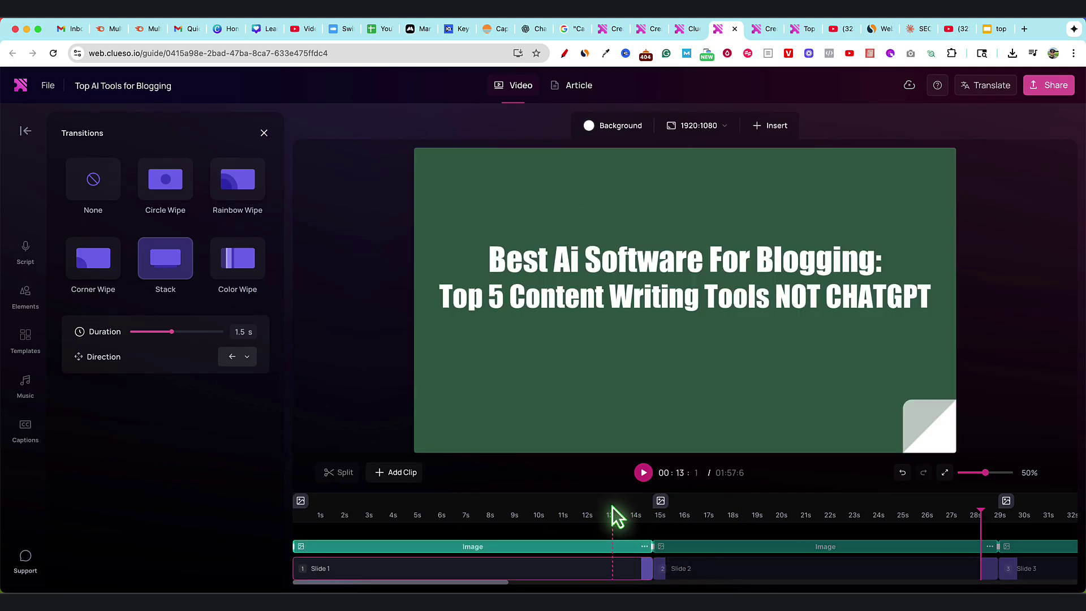
pyautogui.click(616, 514)
pyautogui.click(643, 473)
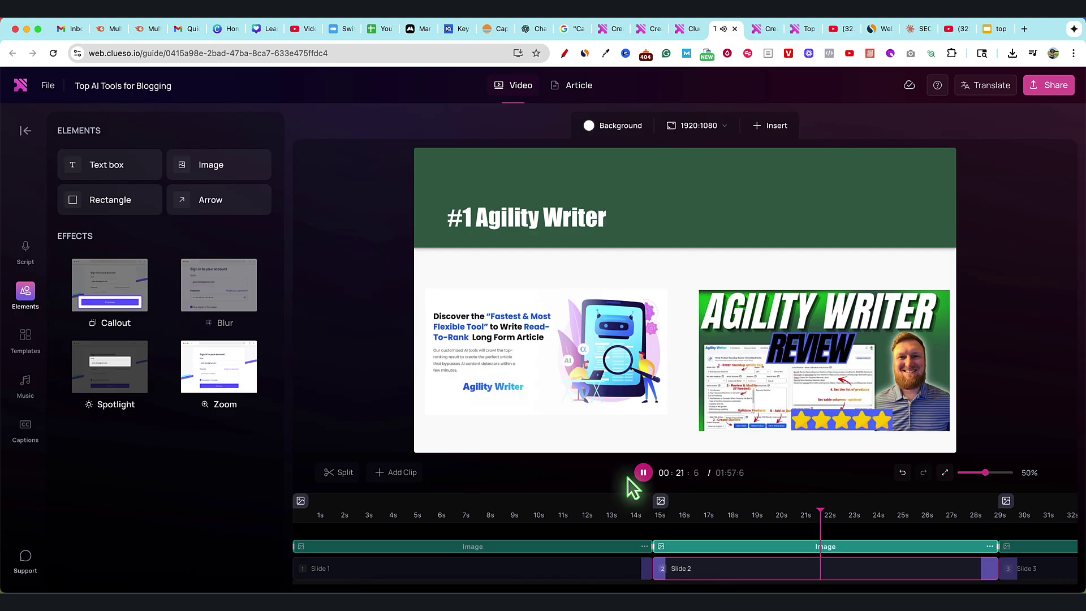
pyautogui.click(645, 474)
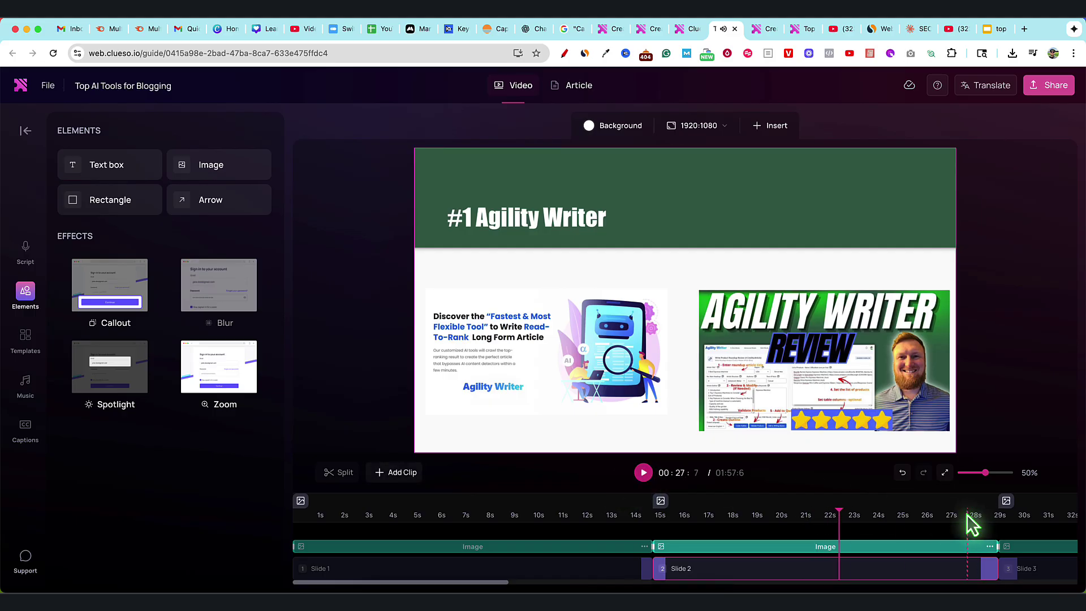
# Replay from about 28 s to preview the Stack transition, pausing near 00:30.
pyautogui.click(968, 516)
pyautogui.click(644, 473)
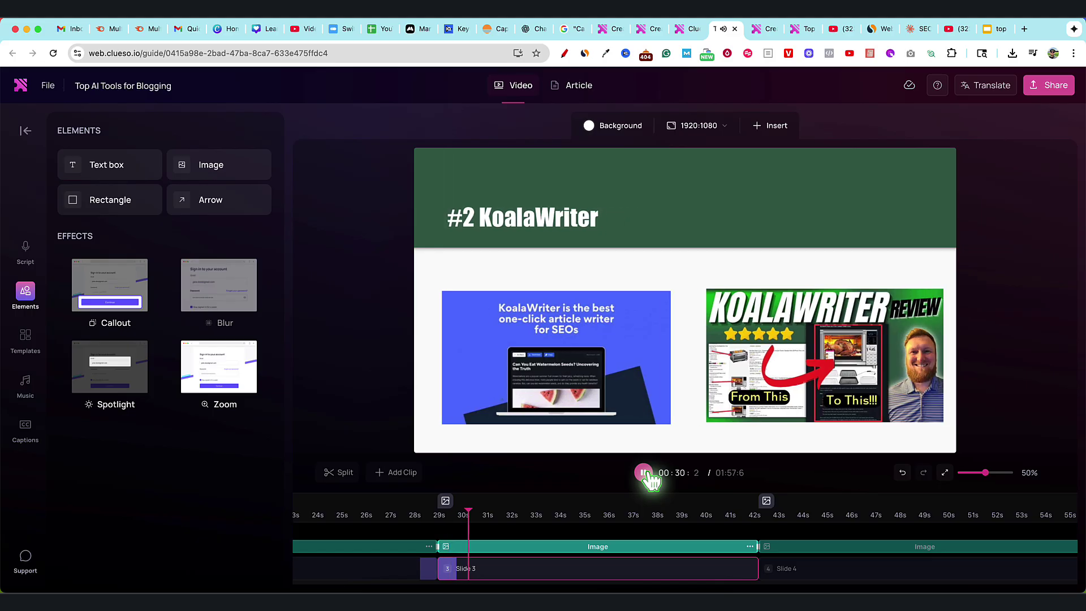
pyautogui.click(645, 474)
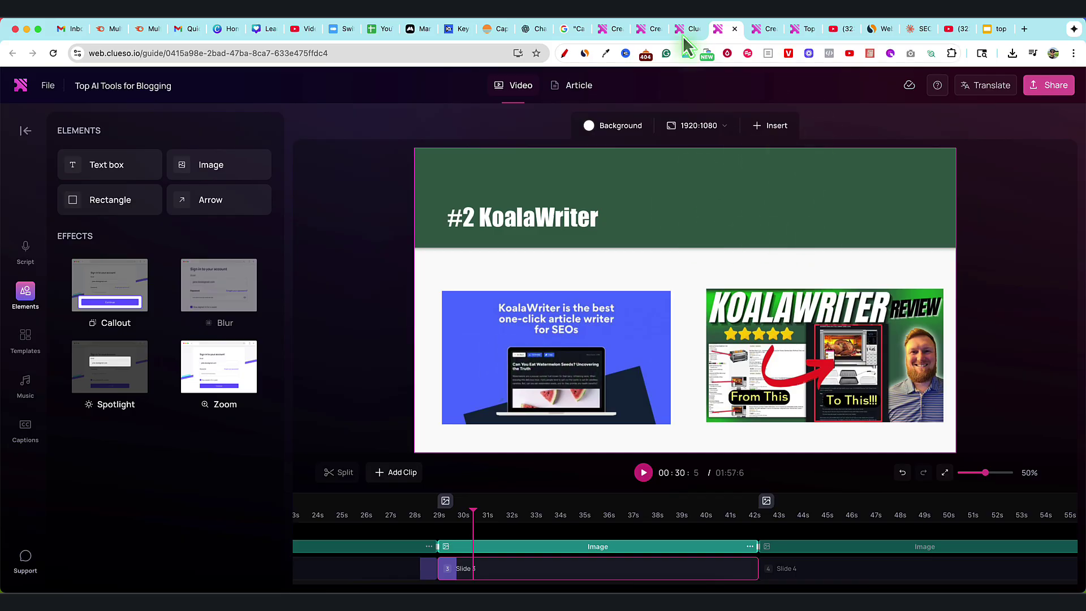
# Go to the clueso.io tab and open the Pricing page.
pyautogui.click(613, 30)
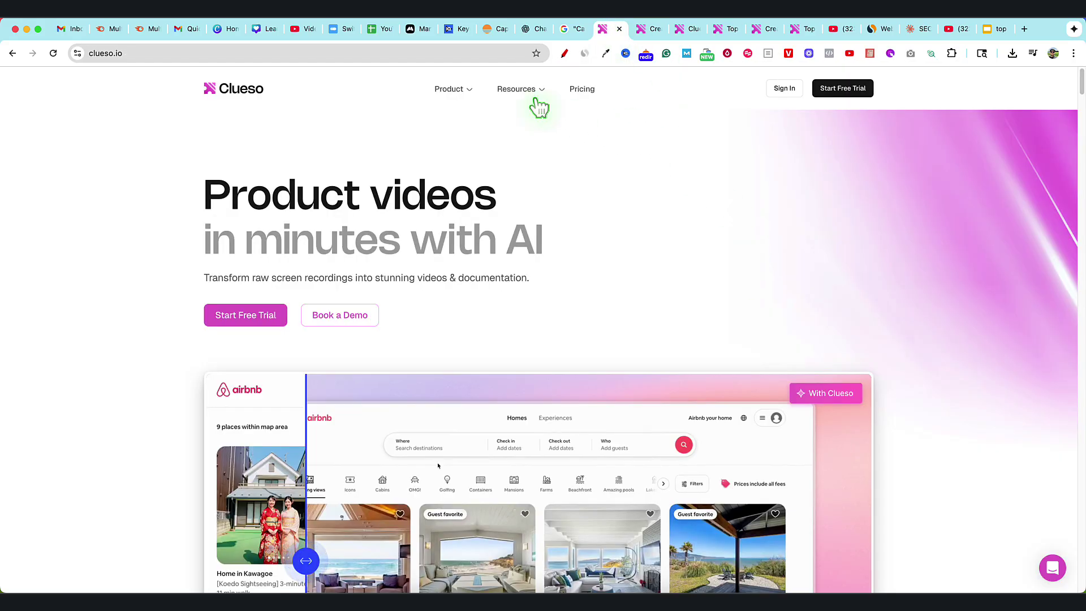
pyautogui.moveTo(548, 90)
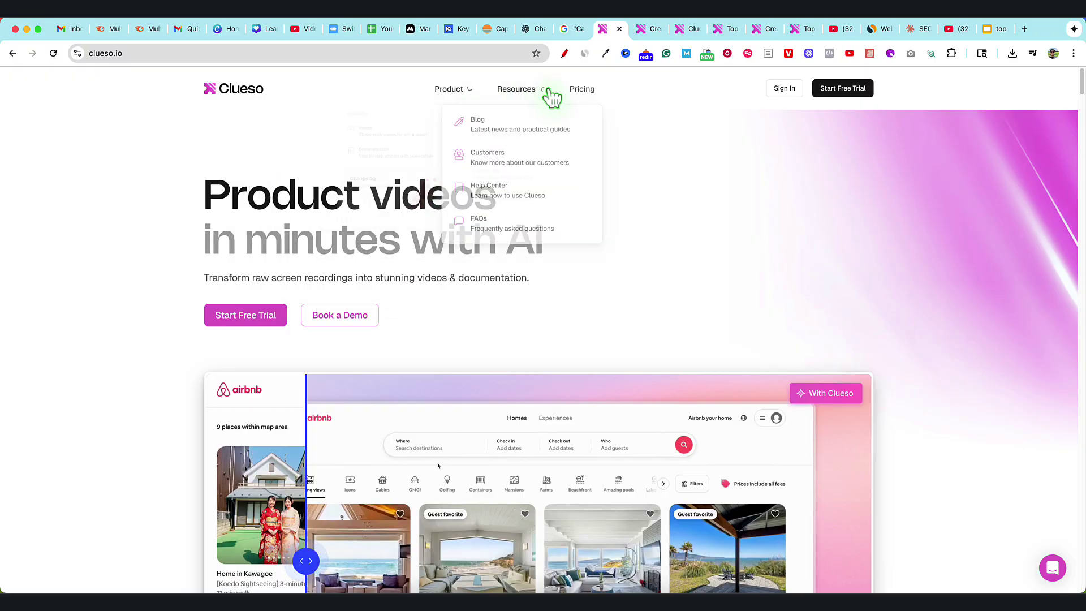
pyautogui.click(583, 92)
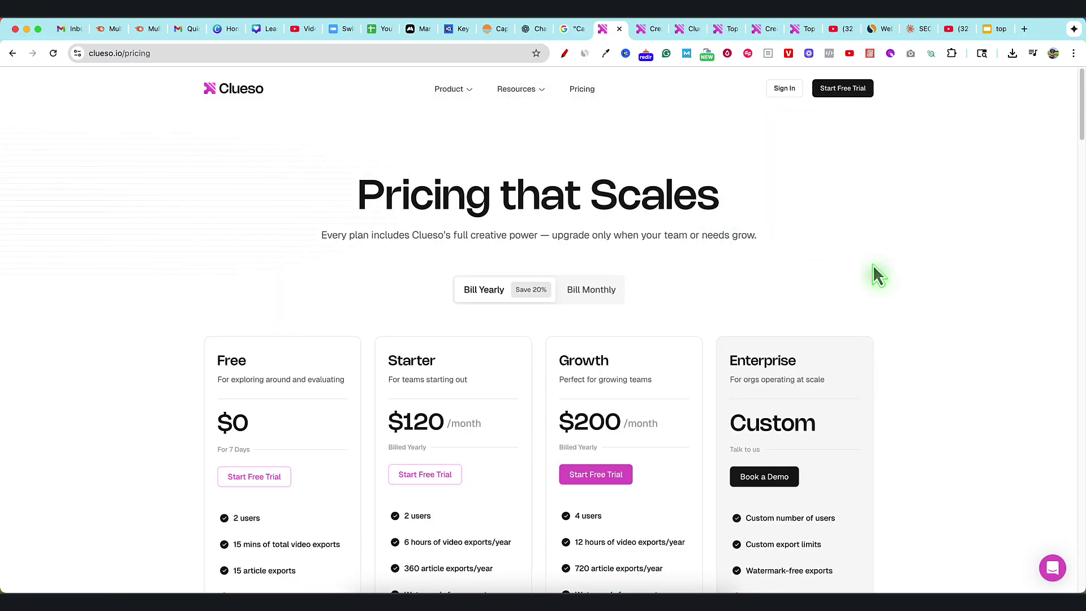
pyautogui.scroll(-1, 883, 273)
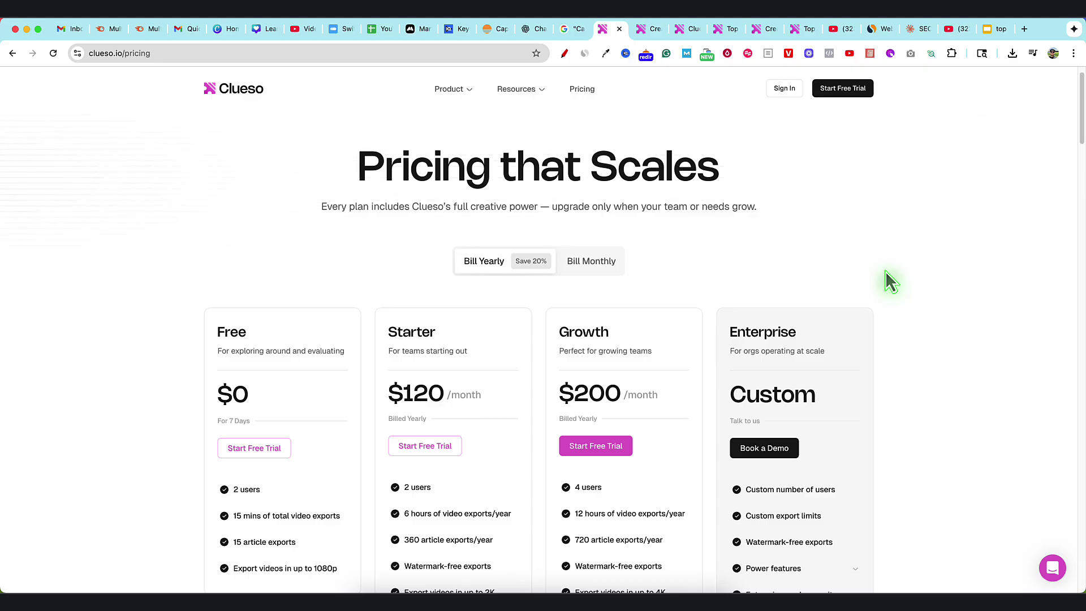
# Switch pricing to monthly billing and highlight Starter's video export allowance.
pyautogui.moveTo(385, 331); pyautogui.dragTo(475, 424)
pyautogui.click(633, 270)
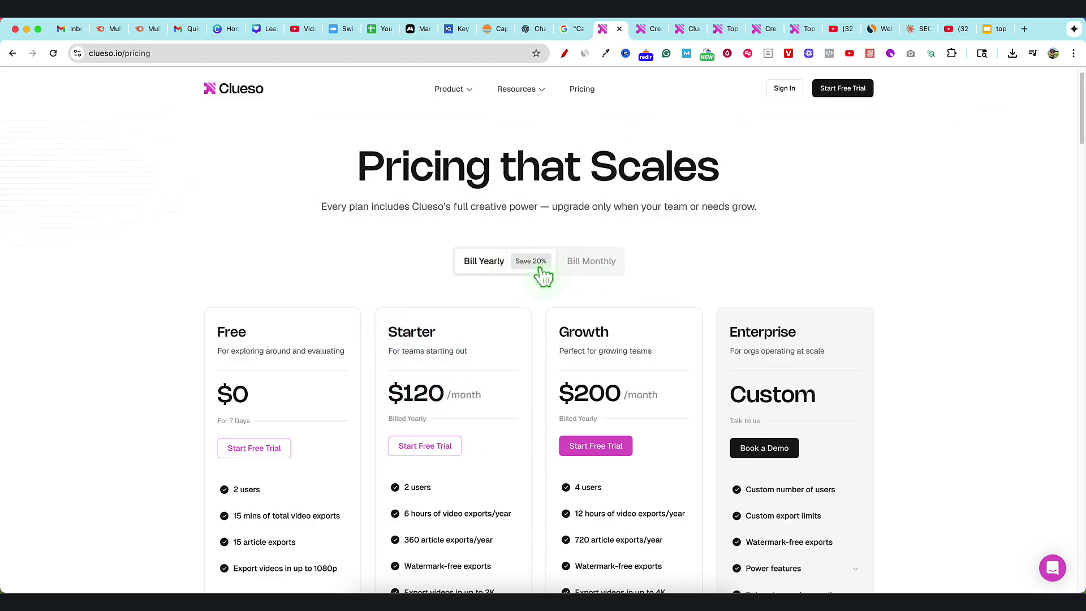
pyautogui.click(582, 264)
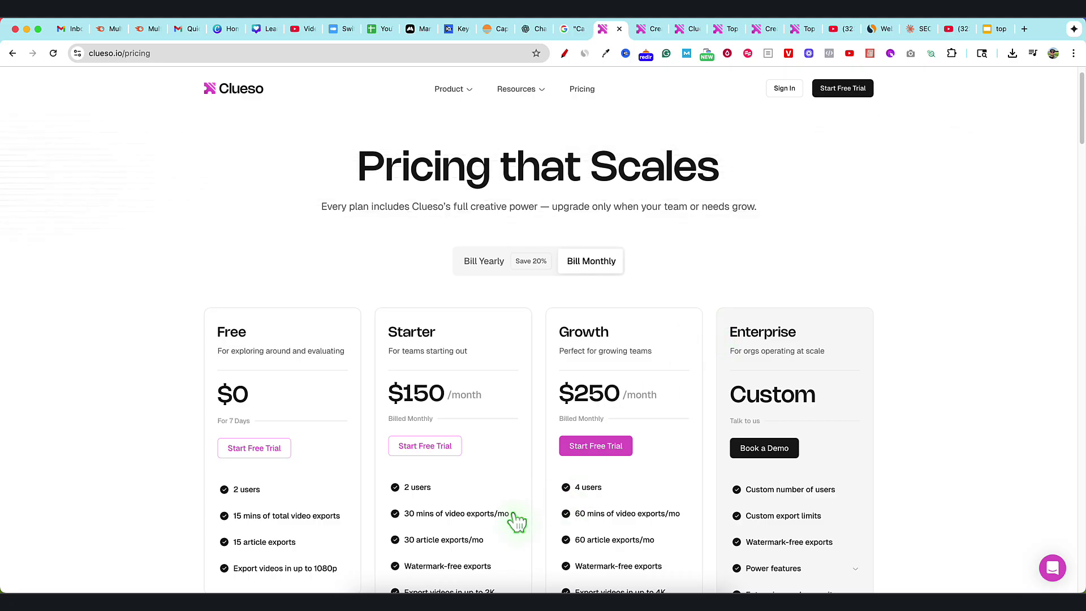
pyautogui.moveTo(516, 518); pyautogui.dragTo(405, 520)
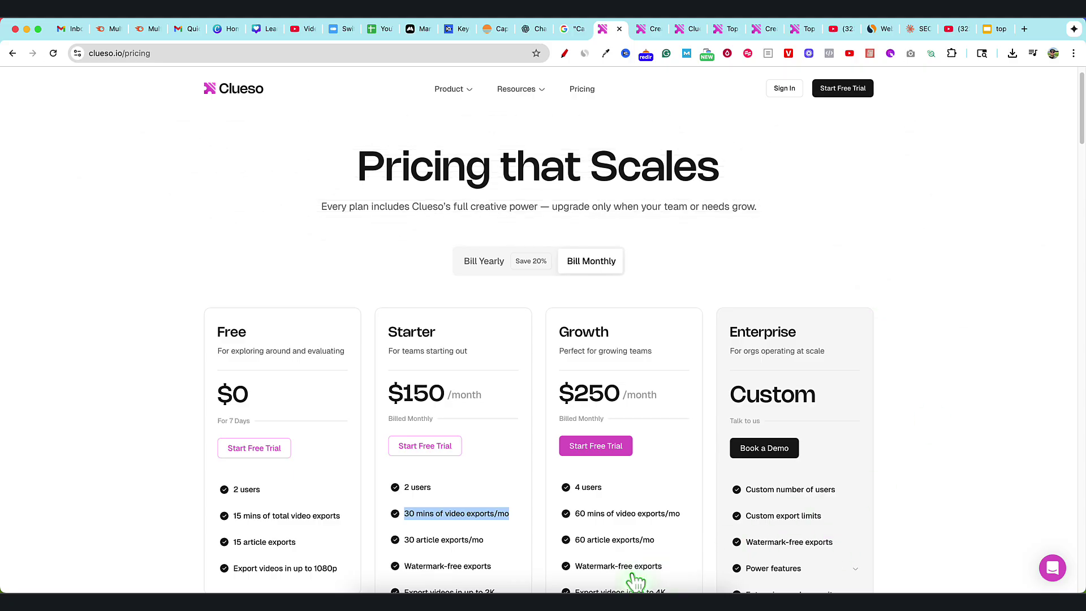
# Clear Calculator's 1440 result back to 0, then bring the pricing page forward.
pyautogui.click(549, 593)
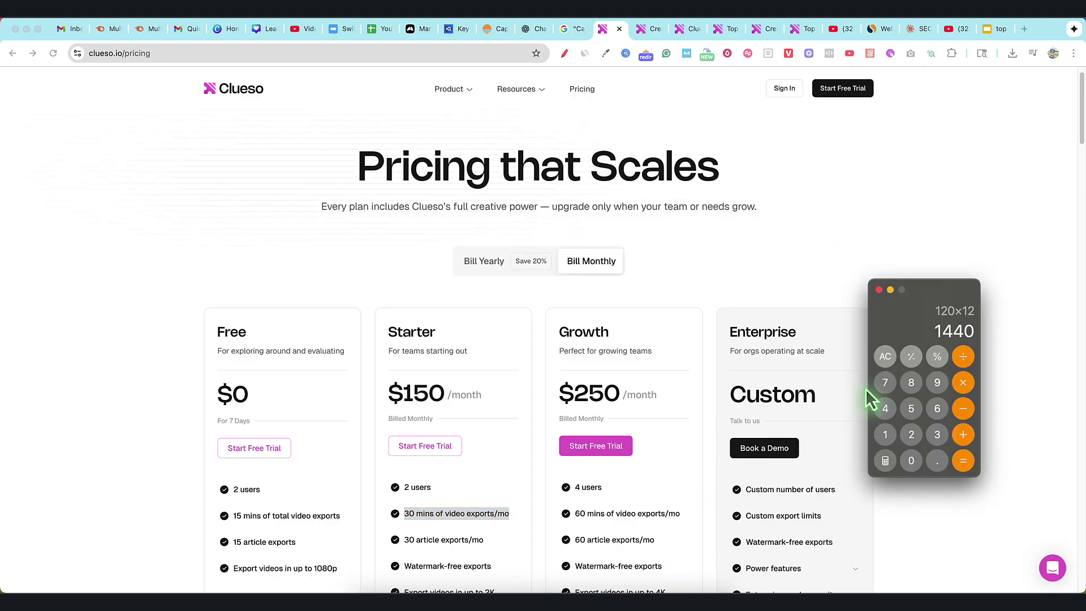
pyautogui.click(885, 356)
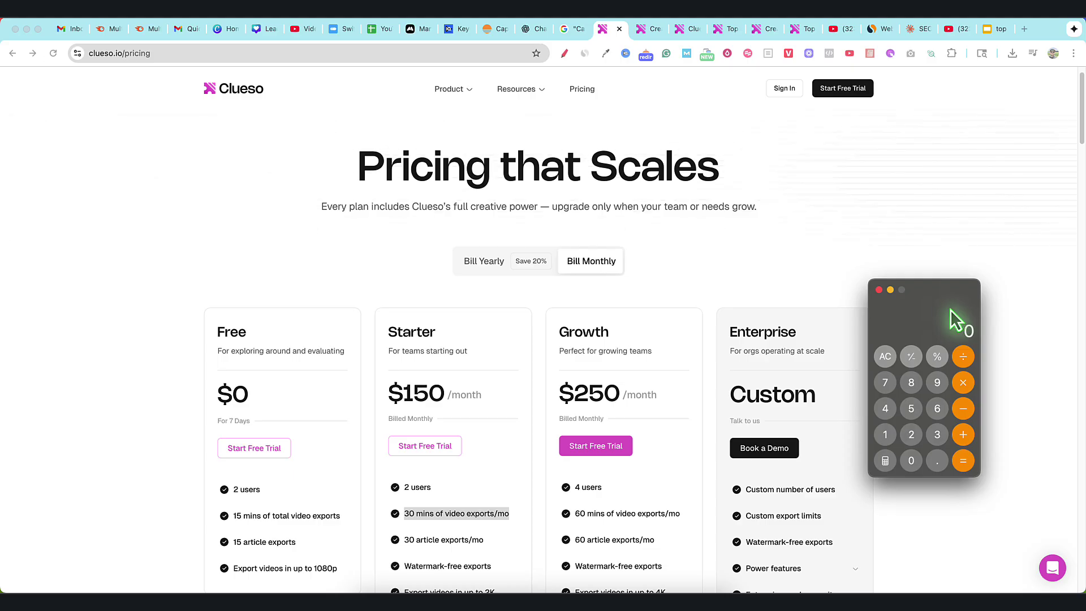
pyautogui.click(477, 516)
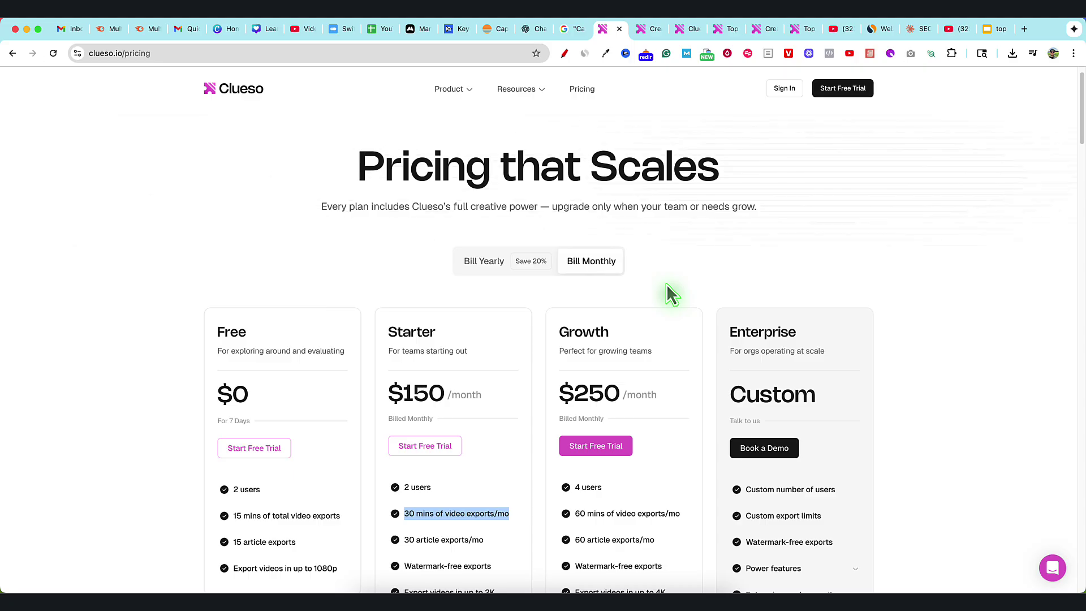
# Highlight the Growth plan's details on the monthly pricing page, then deselect them.
pyautogui.moveTo(557, 332); pyautogui.dragTo(657, 514)
pyautogui.click(803, 256)
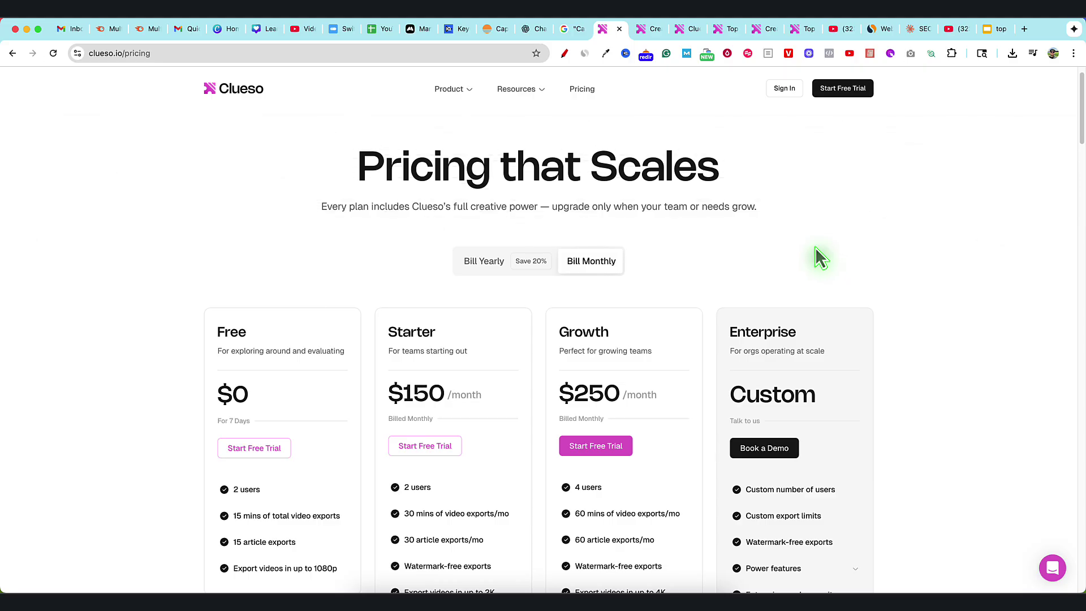
# Glance at the 'Creating Blog Posts from Videos' project, then return to monthly pricing.
pyautogui.click(644, 30)
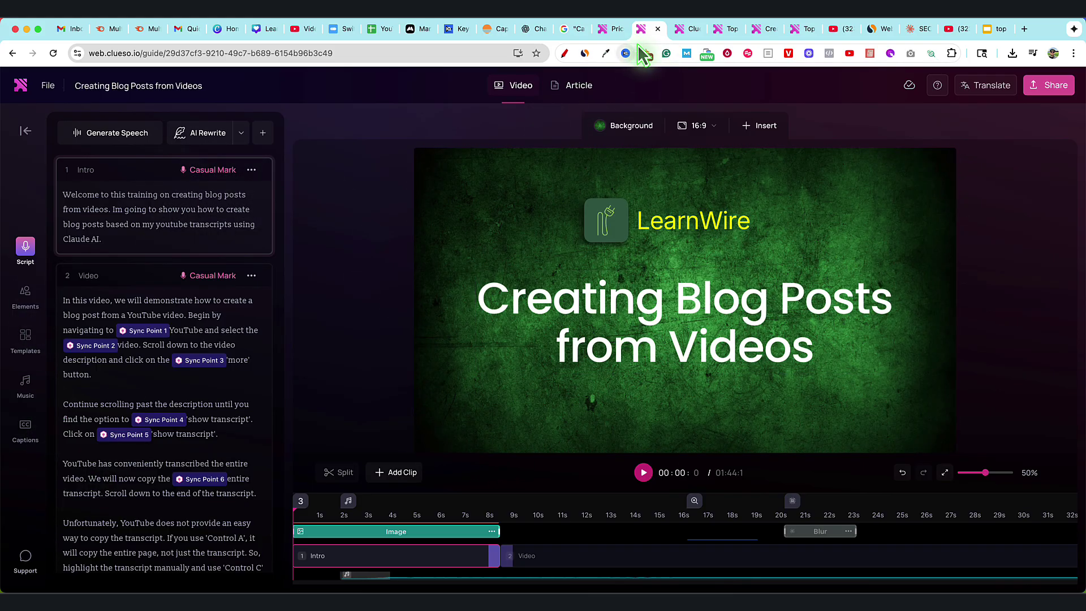
pyautogui.click(610, 30)
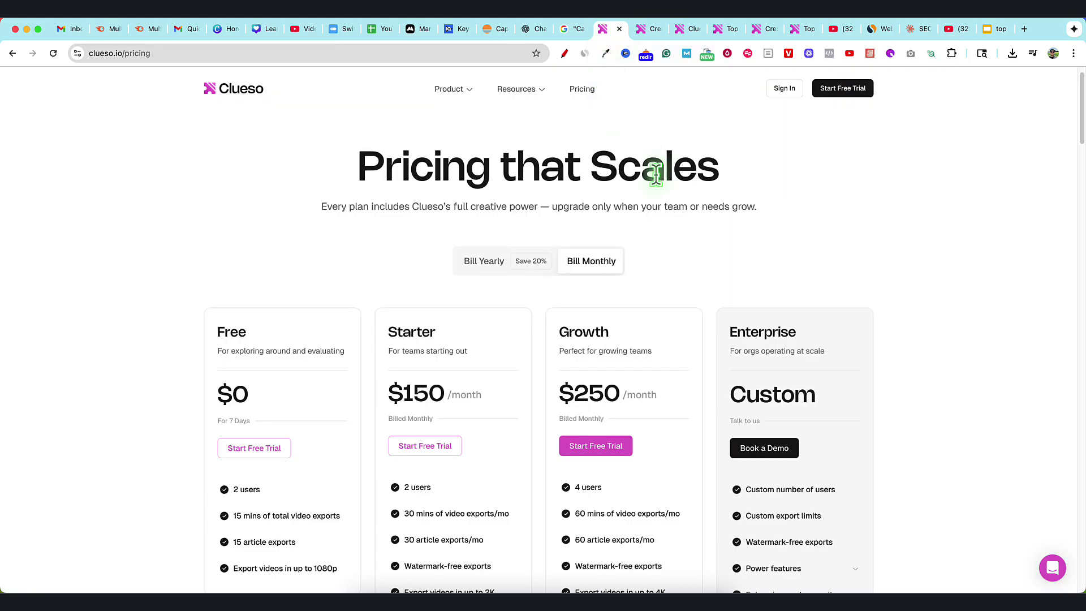